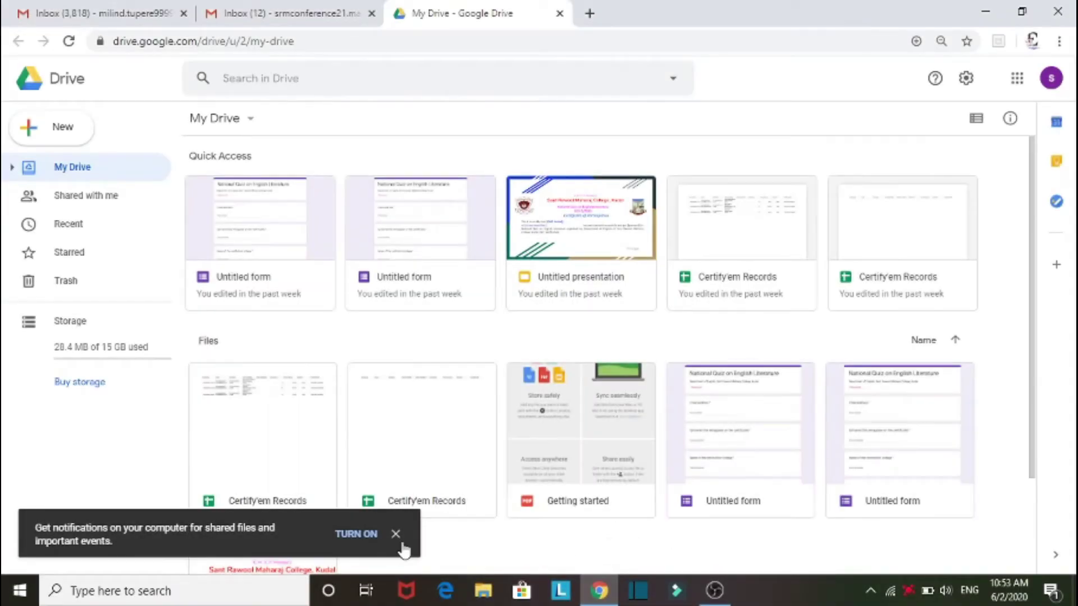
# Dismiss the Drive notification and create a blank Google Form from the New > More menu
pyautogui.click(396, 534)
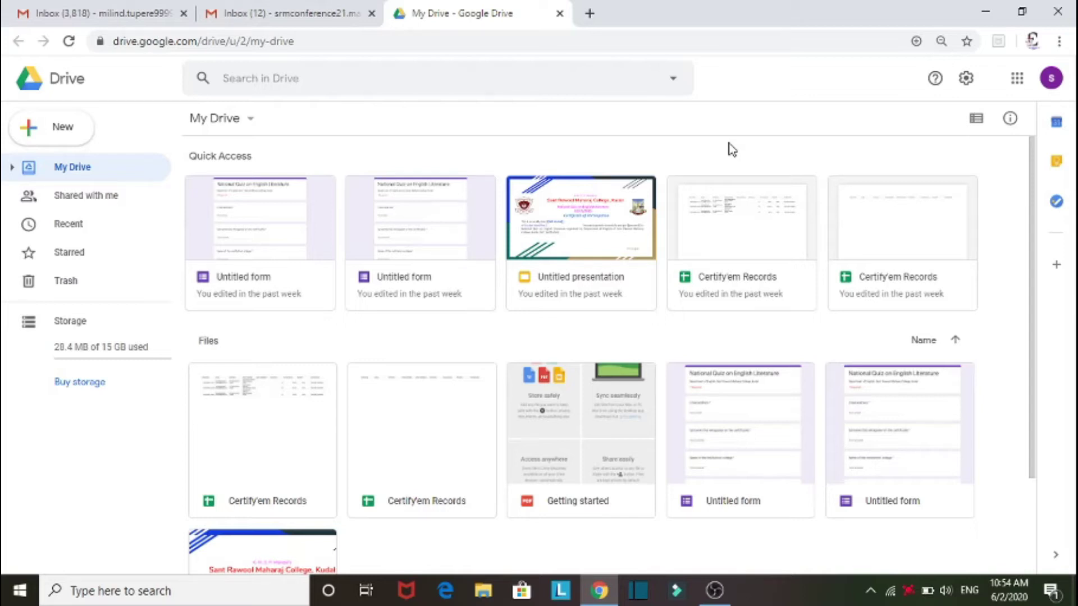
pyautogui.click(60, 135)
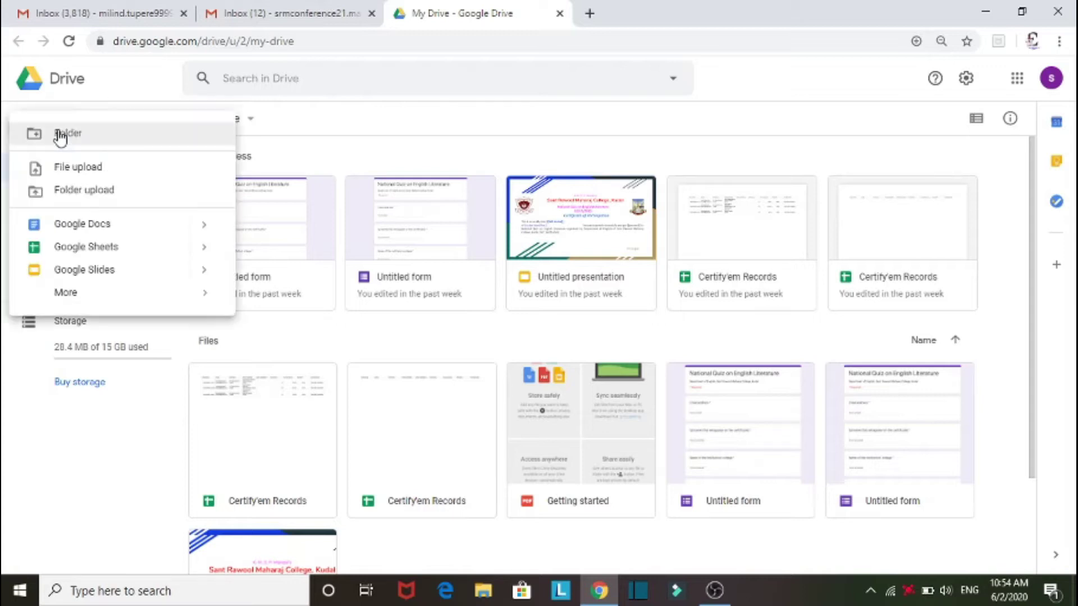
pyautogui.moveTo(118, 291)
pyautogui.click(298, 306)
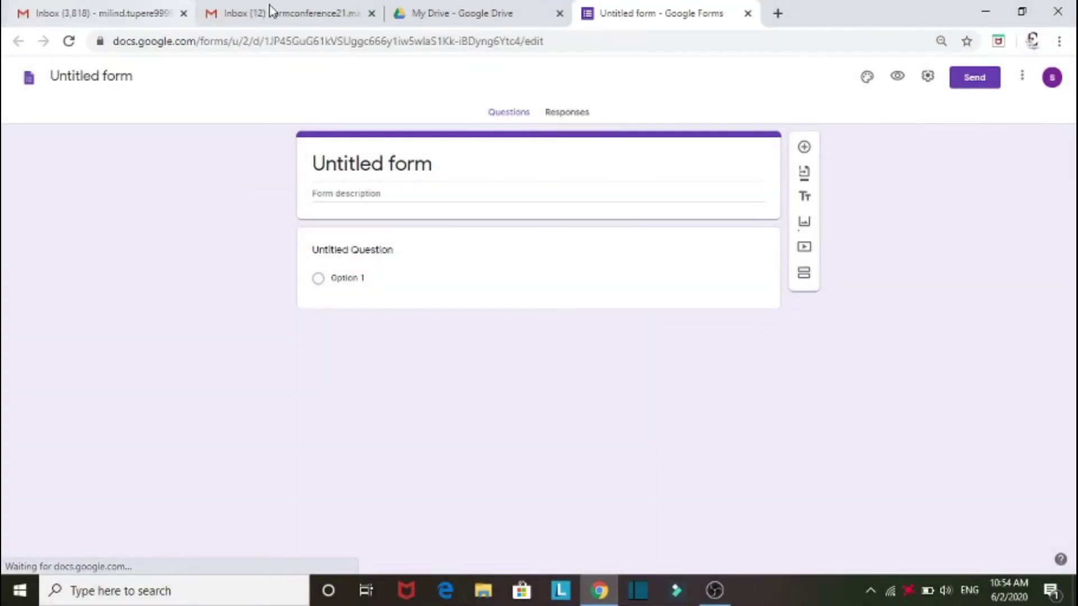
# Title the form 'Feedback on National Webinar' with the English department and college description
pyautogui.click(434, 165)
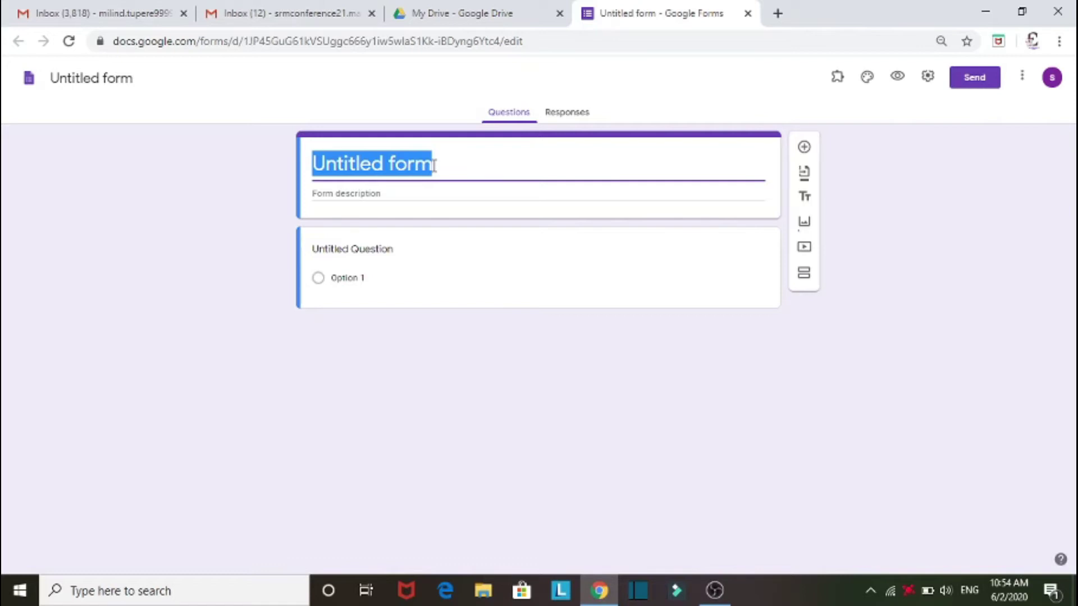
pyautogui.write('Feedback on National Webinar')
pyautogui.click(432, 195)
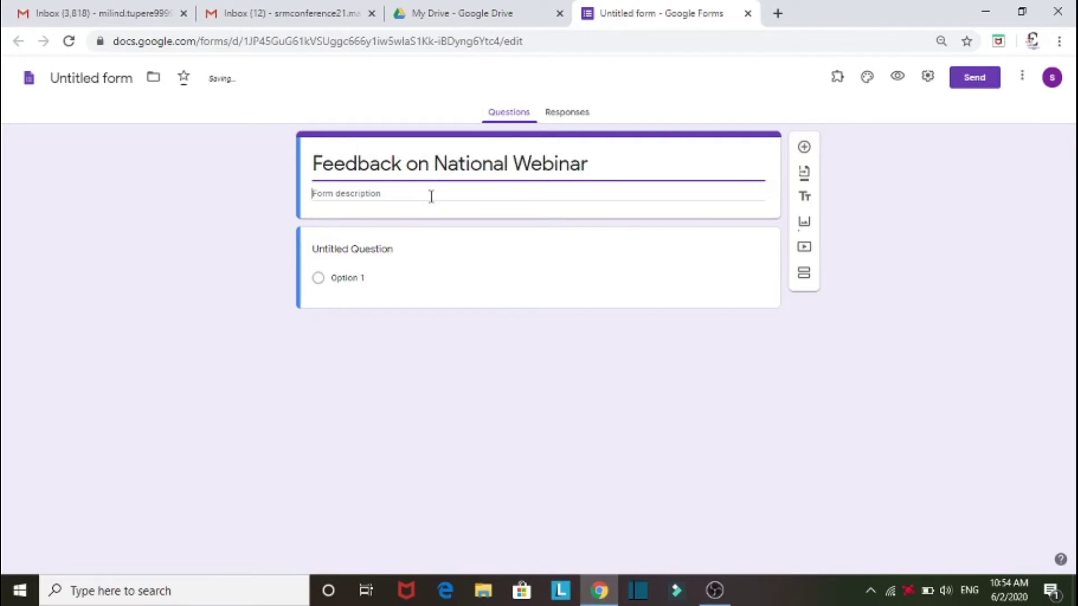
pyautogui.write('Deapartment of English, Sant Rawool M')
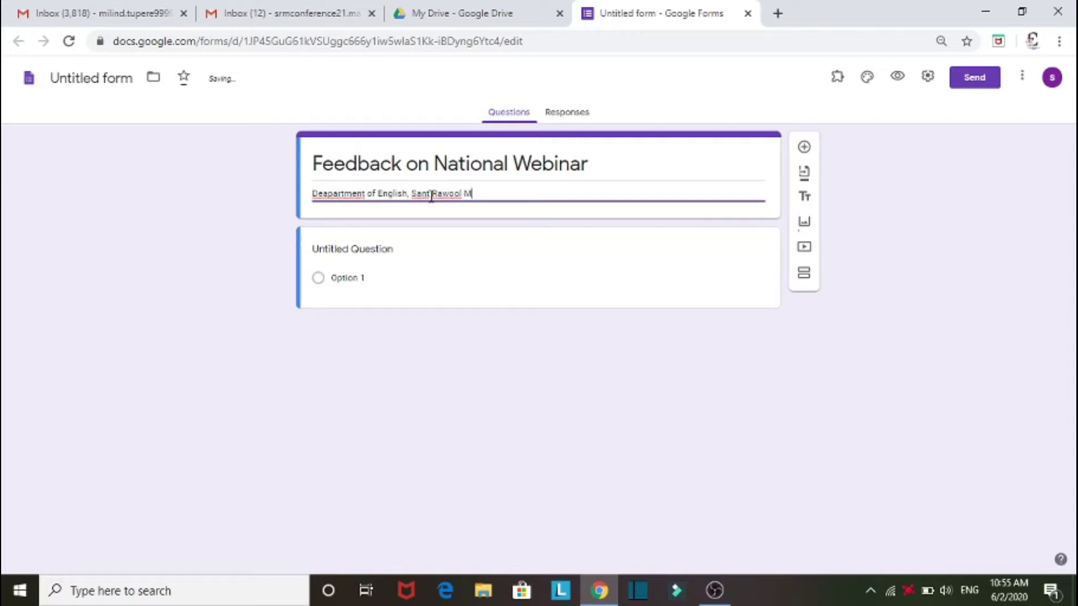
pyautogui.write('aharaj ')
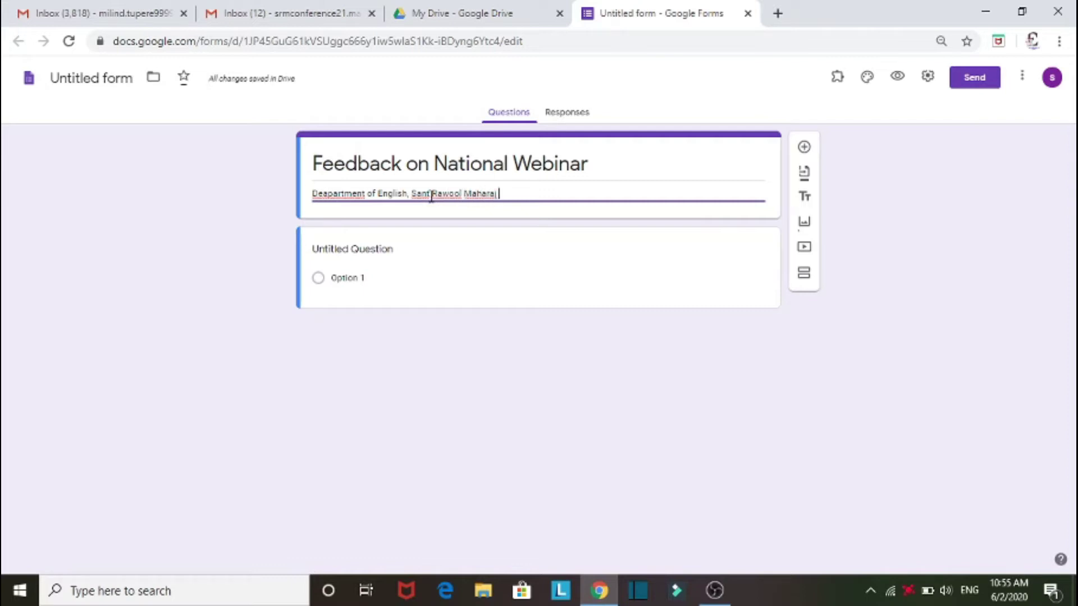
pyautogui.write('Mahavi')
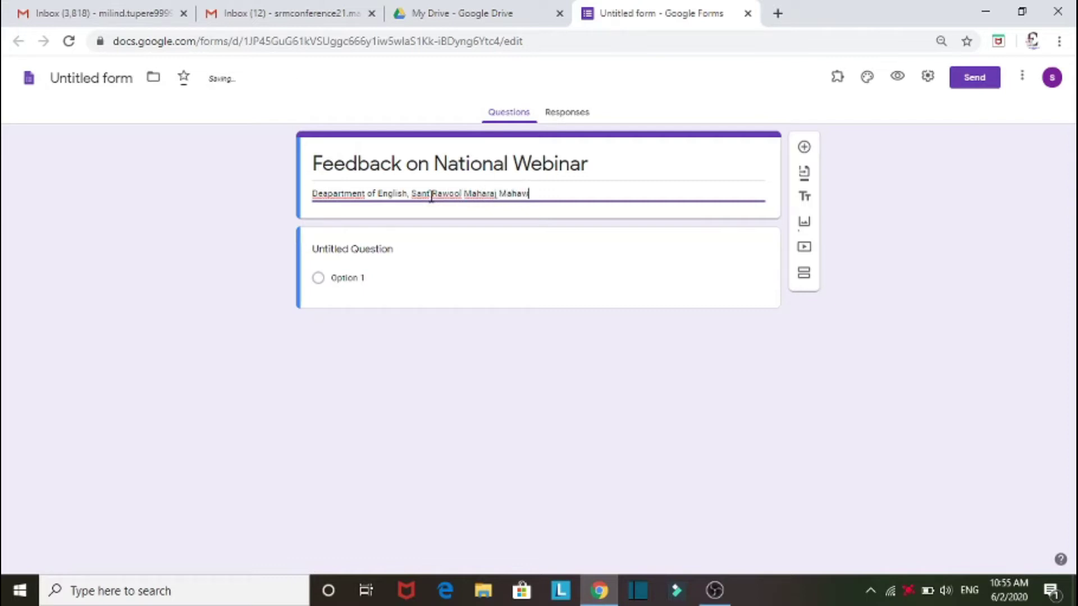
pyautogui.write('dyalaya, Kudal')
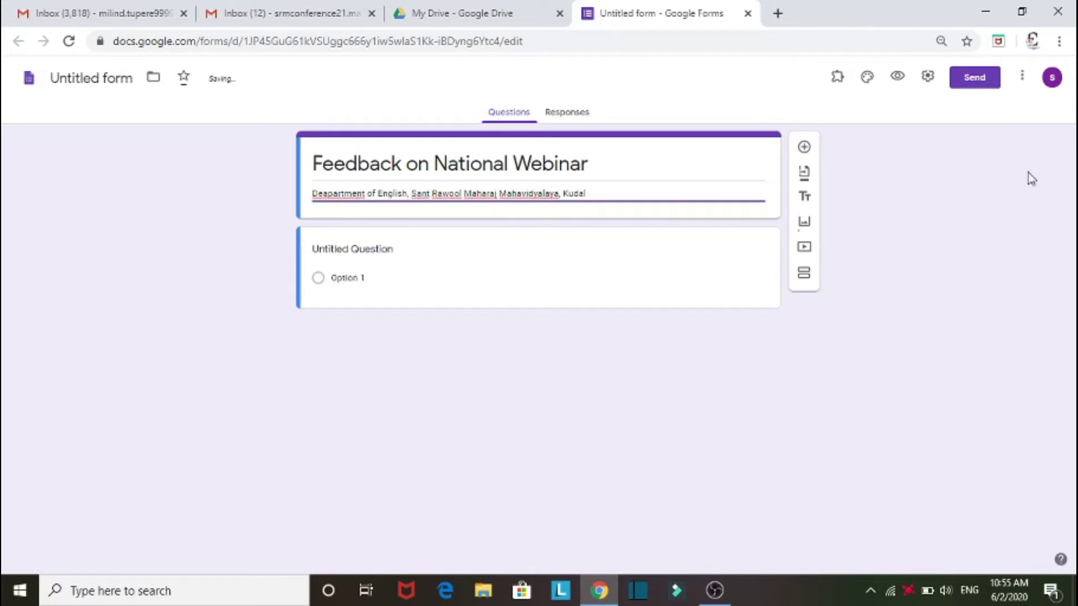
# Enable email address collection through the 'email' suggestion and add a new question
pyautogui.click(361, 259)
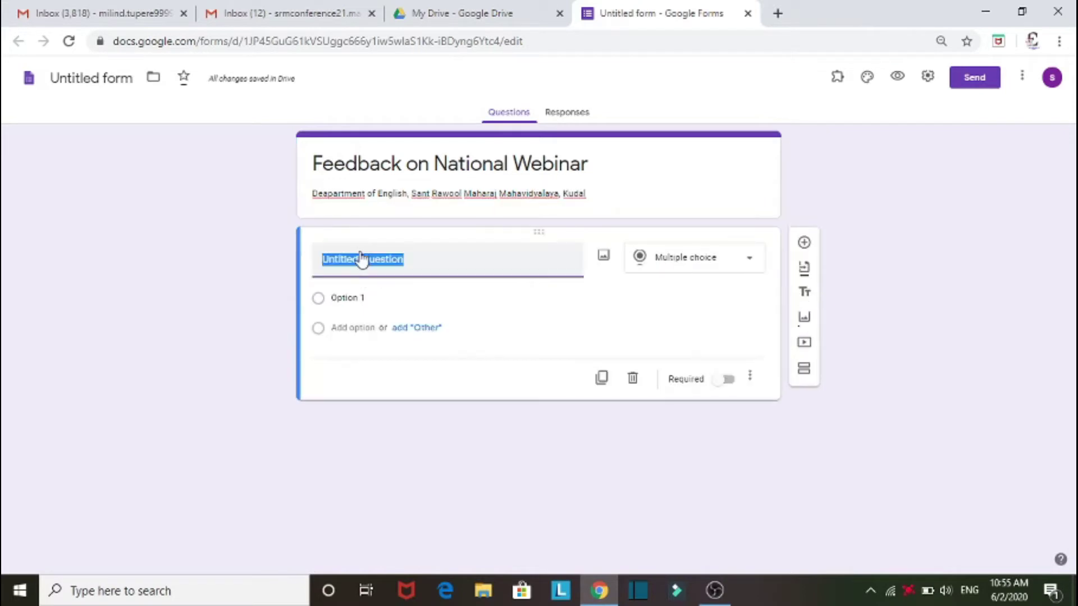
pyautogui.write('email')
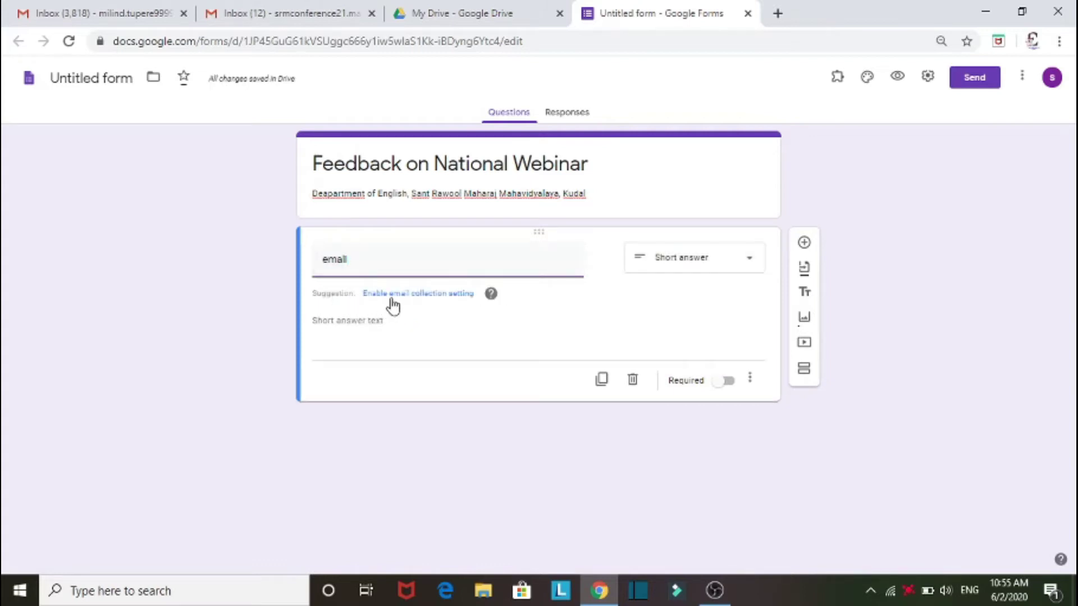
pyautogui.click(433, 298)
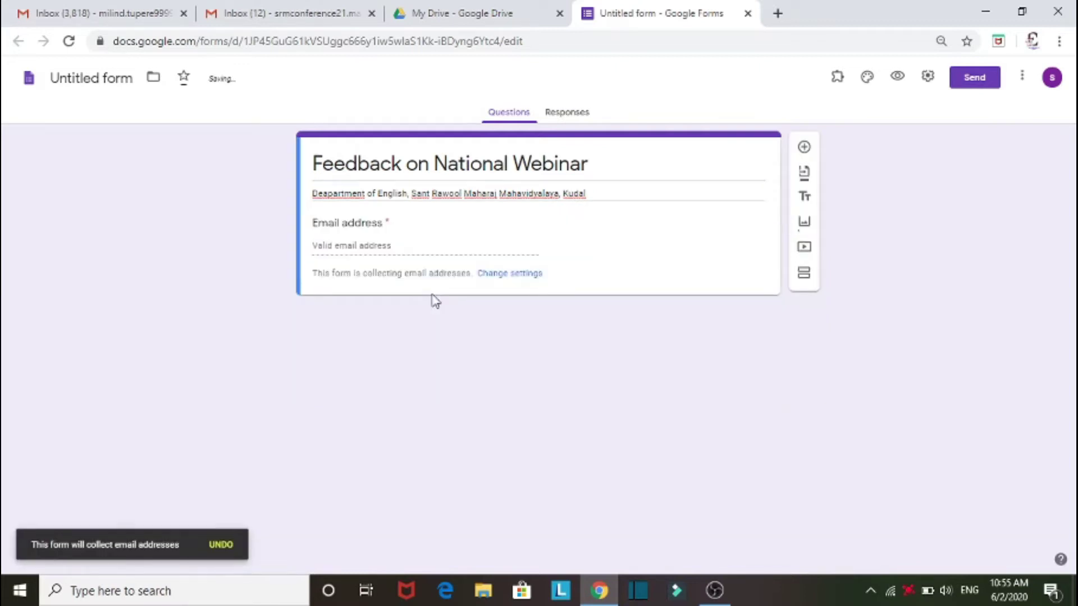
pyautogui.click(803, 149)
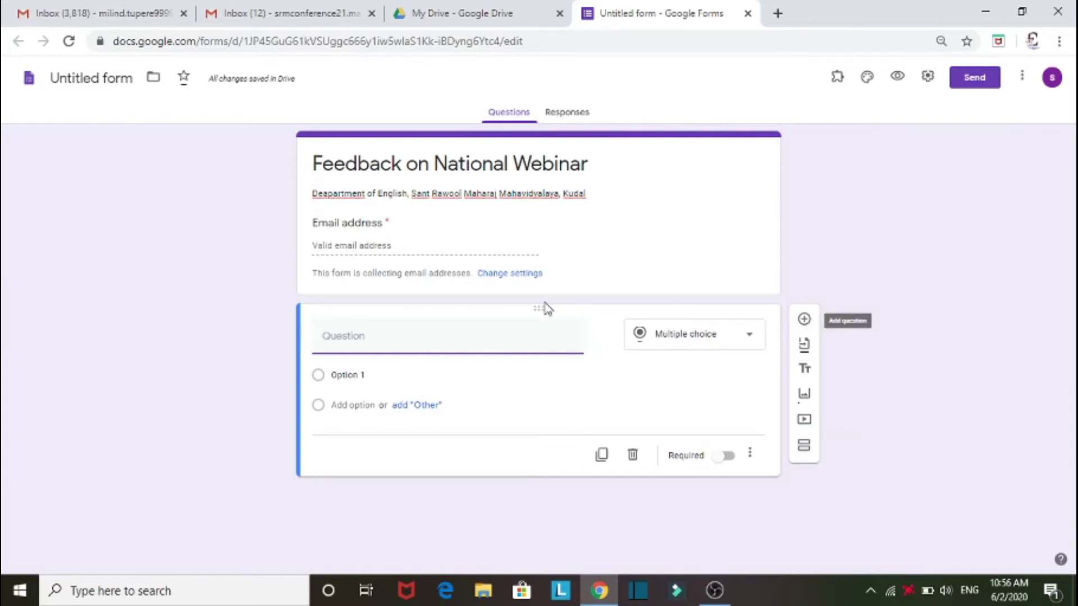
pyautogui.moveTo(447, 336)
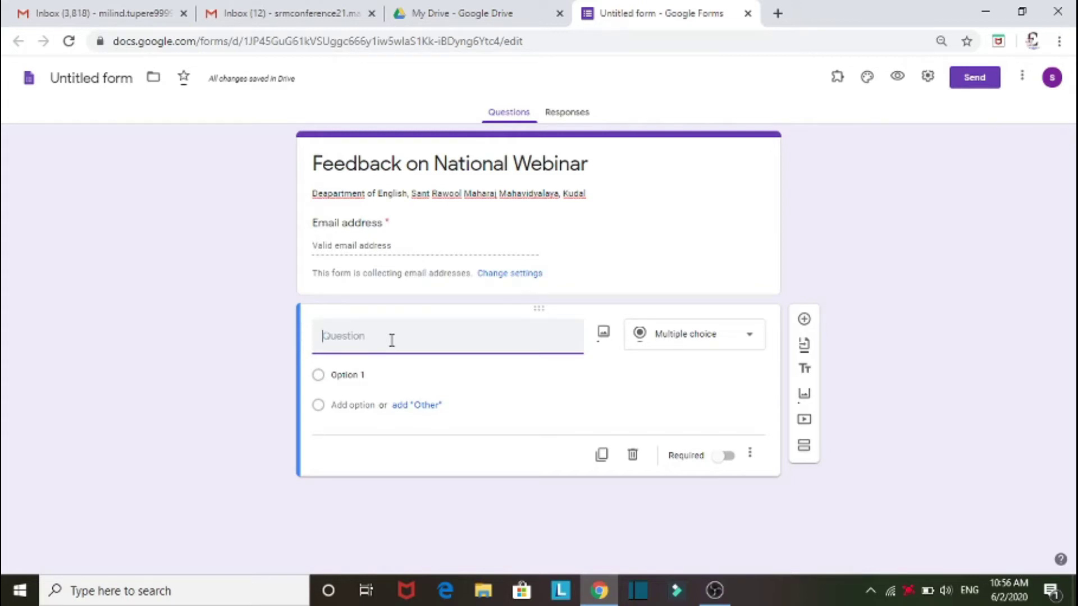
# Add required questions 'full name' and 'name of the institution / college'
pyautogui.write('full')
pyautogui.write(' name')
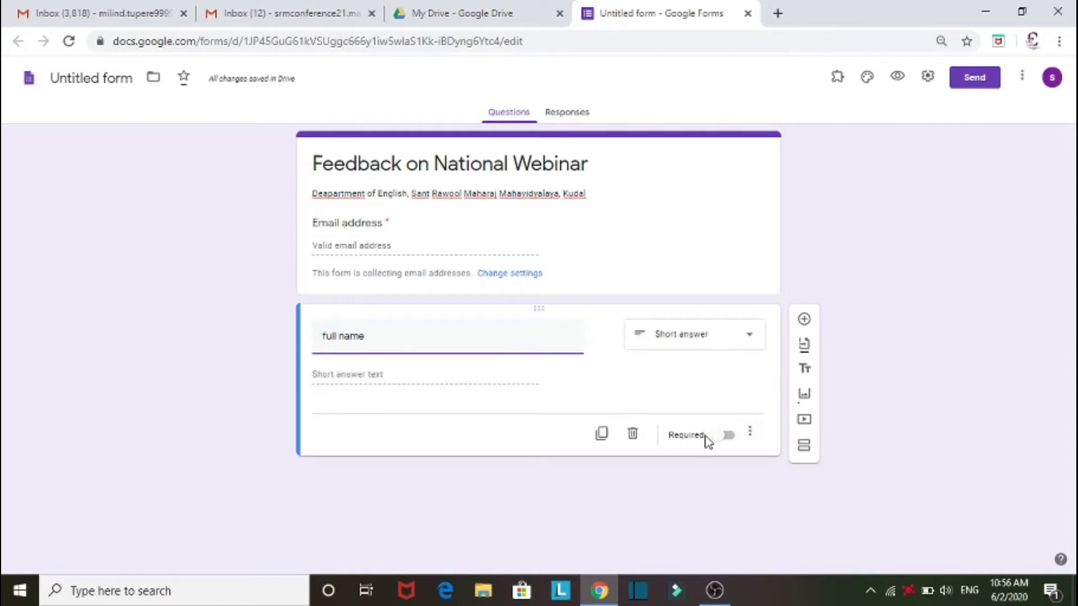
pyautogui.click(726, 436)
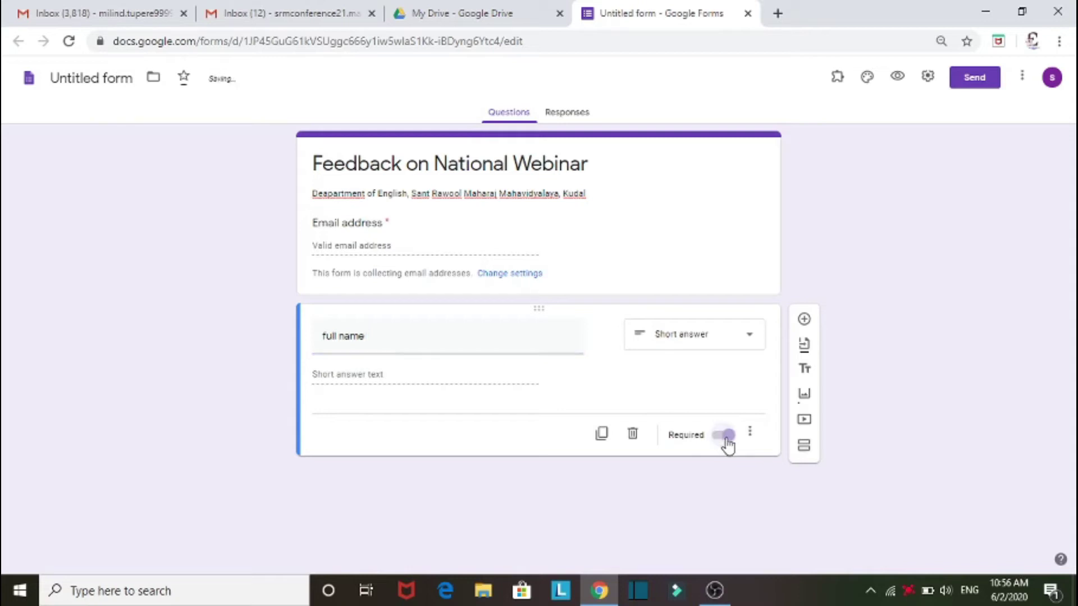
pyautogui.click(803, 323)
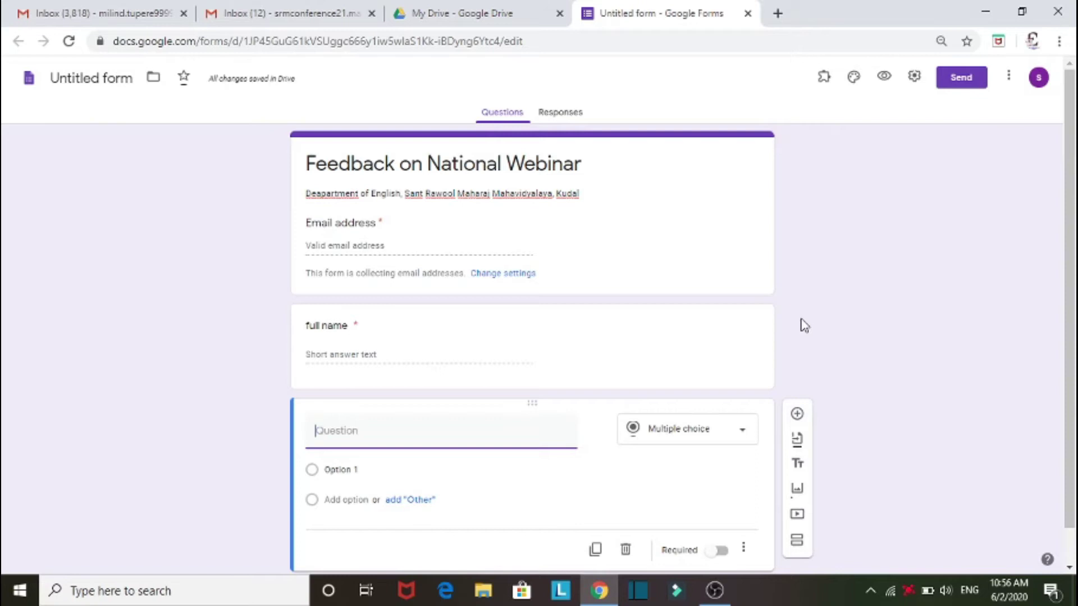
pyautogui.write('name')
pyautogui.write(' of the ins')
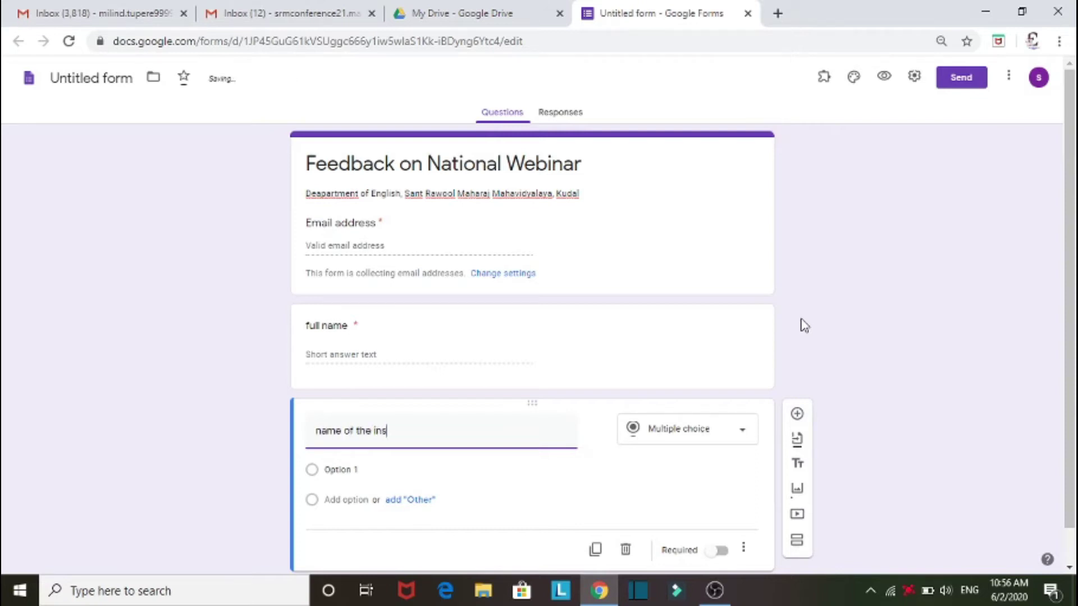
pyautogui.write('titution / college')
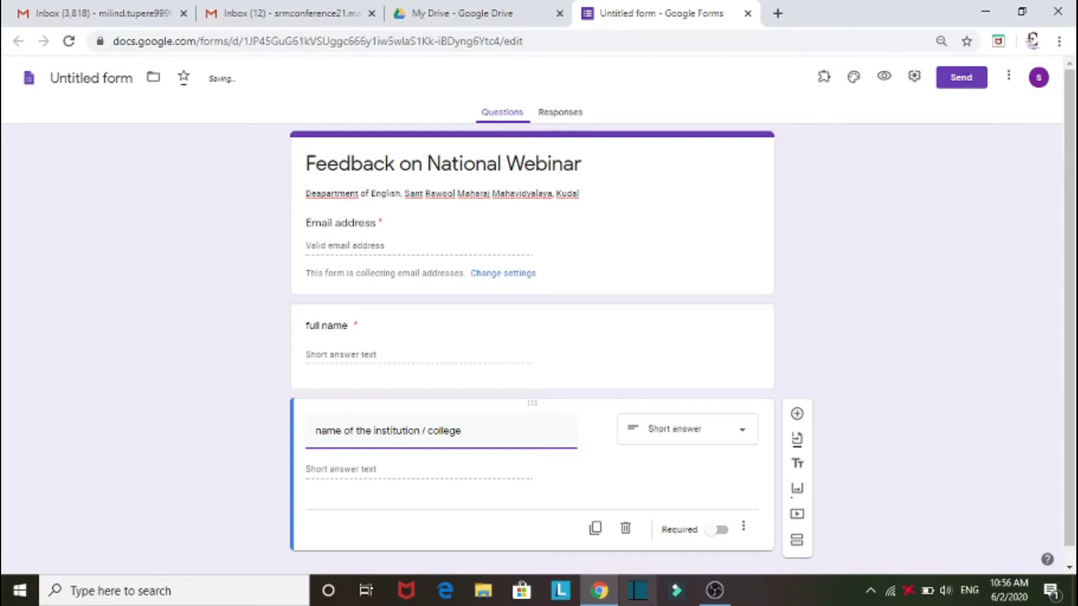
pyautogui.click(724, 532)
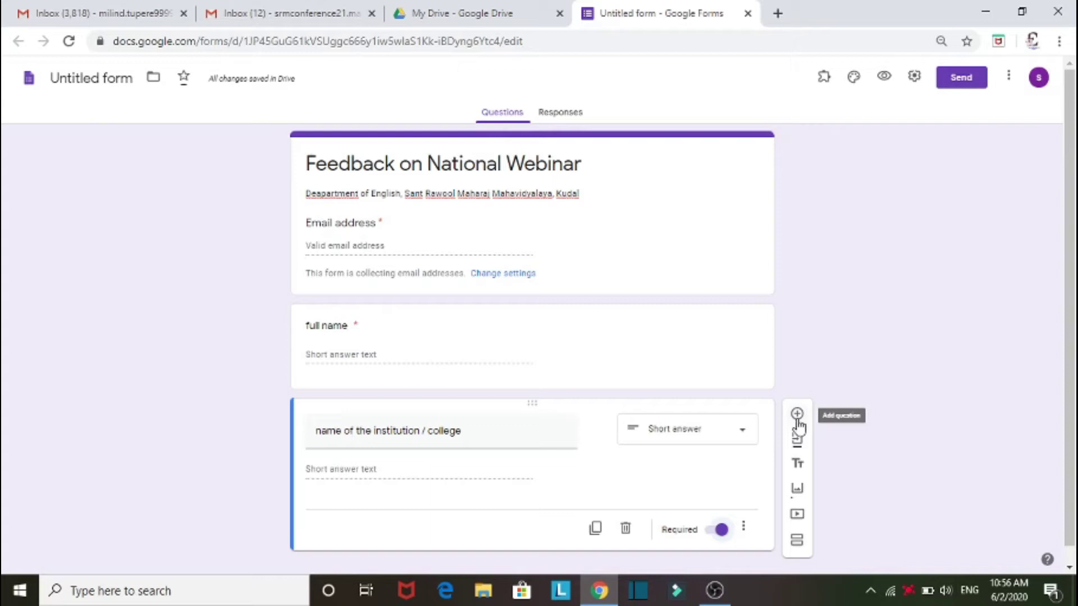
pyautogui.click(797, 422)
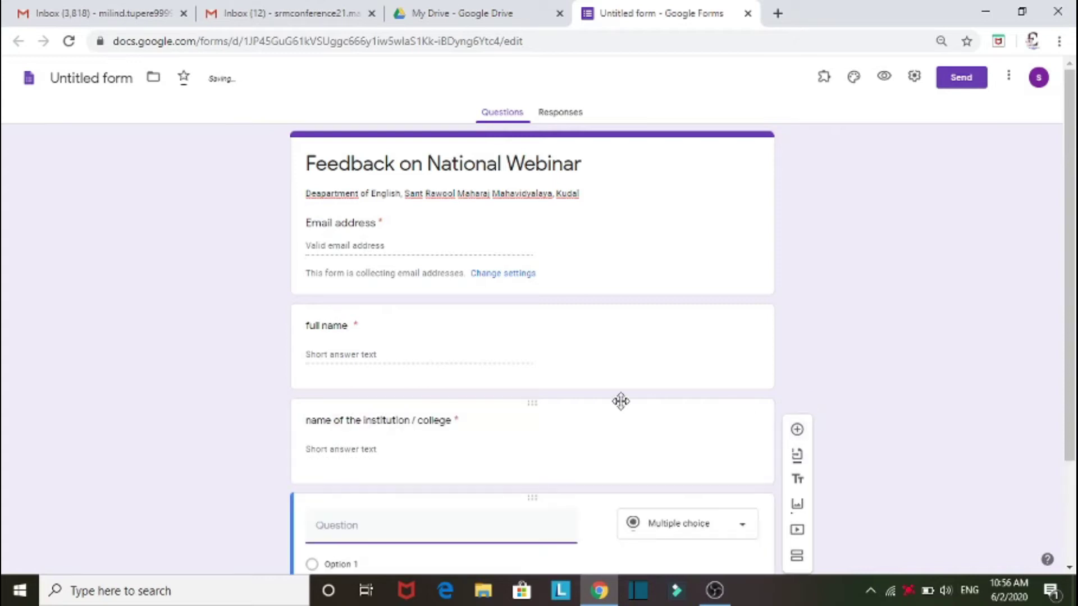
# Add a required 'whatsapp number' question, followed by a new blank question
pyautogui.write('whatsapp numn')
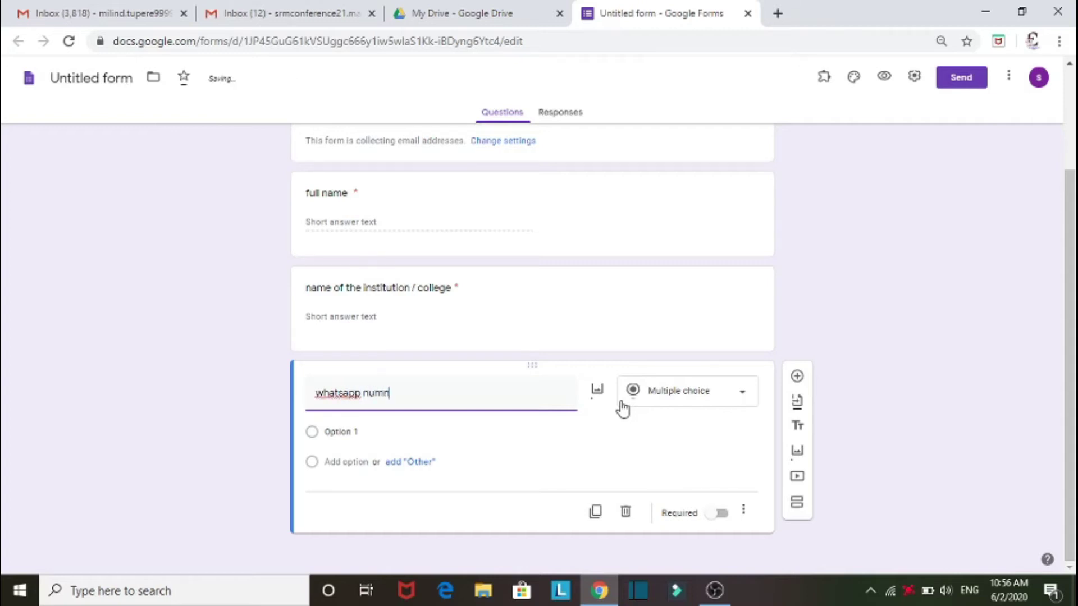
pyautogui.press('BackSpace')
pyautogui.write('ber')
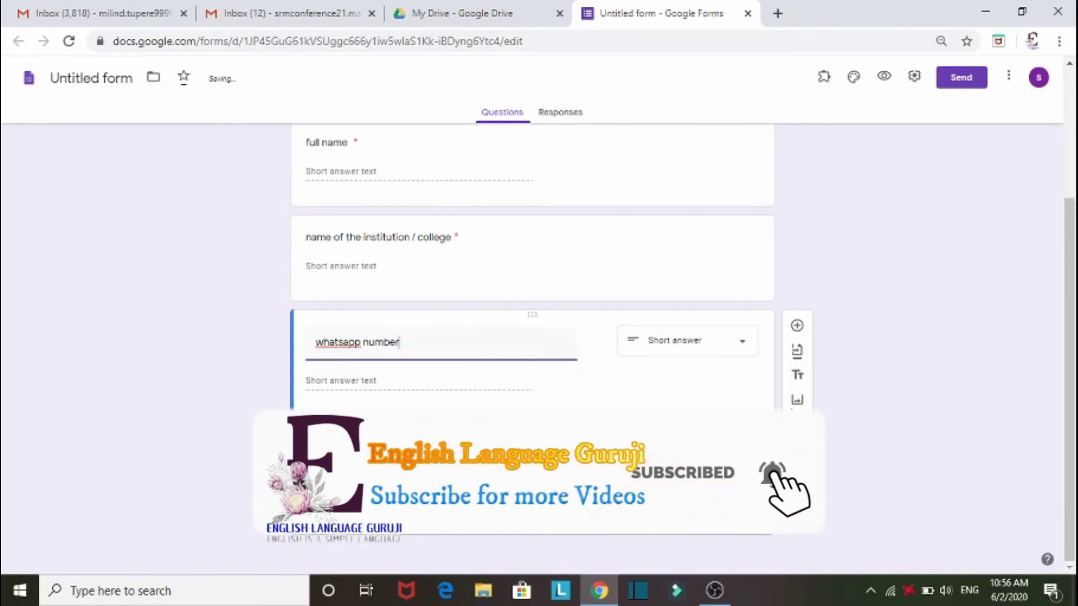
pyautogui.click(721, 513)
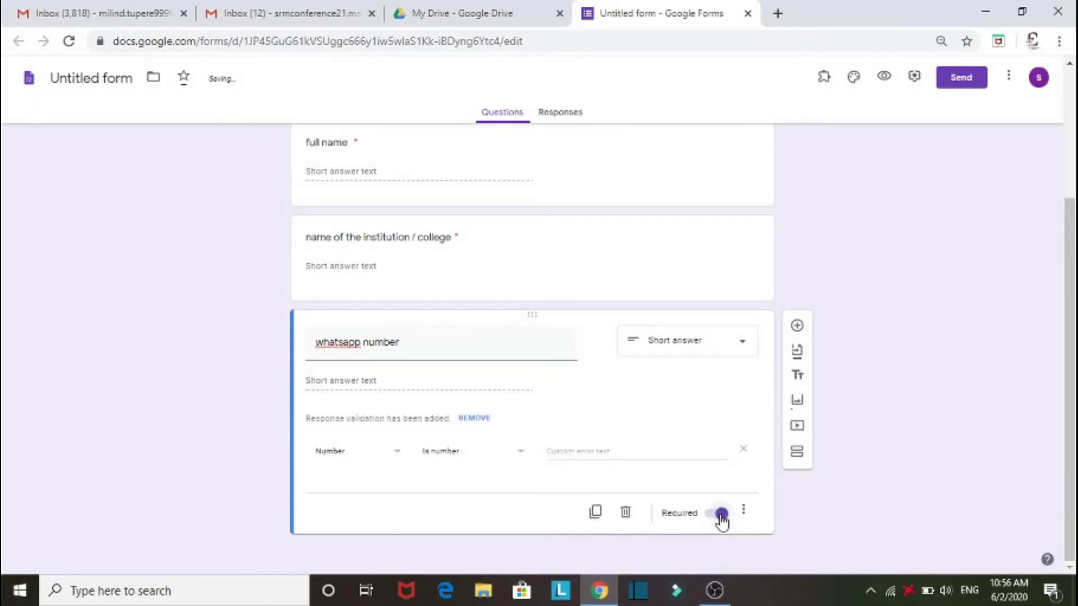
pyautogui.click(798, 327)
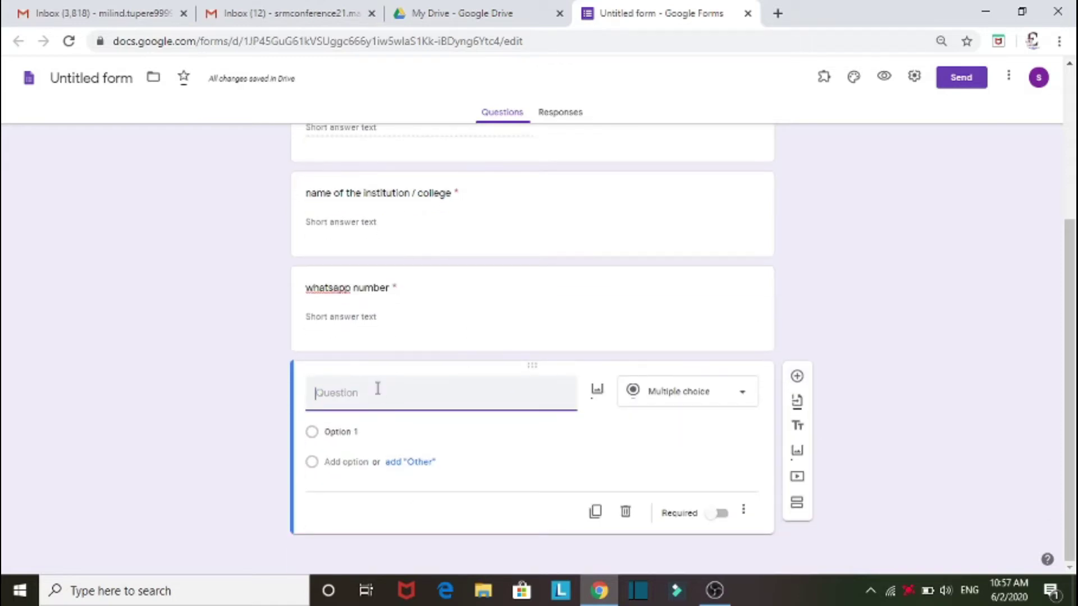
# Title the question 'kindly rate the webinar'
pyautogui.write('kins')
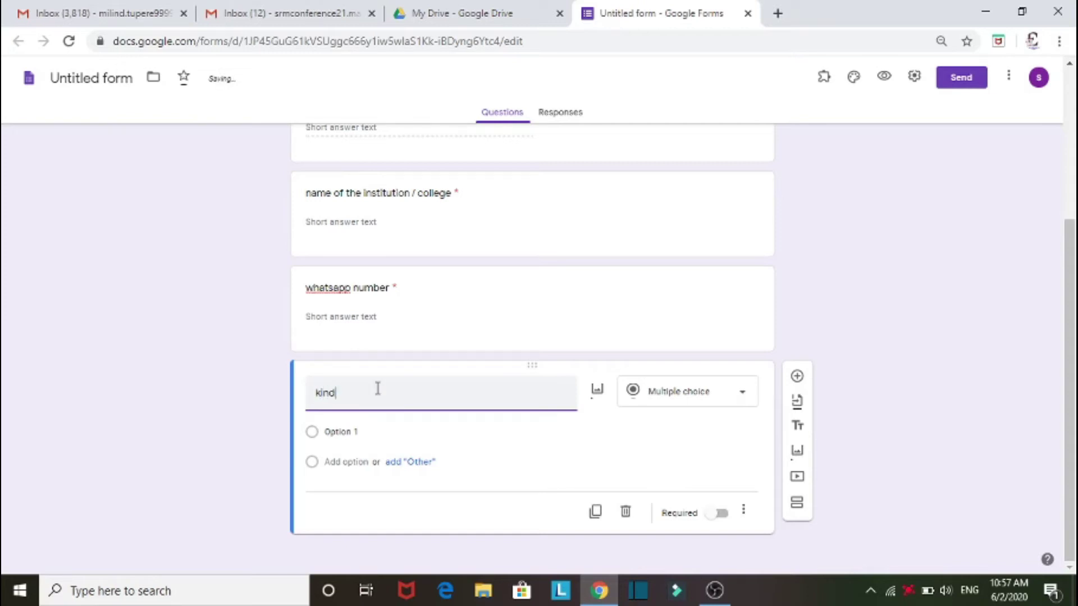
pyautogui.write('rate ')
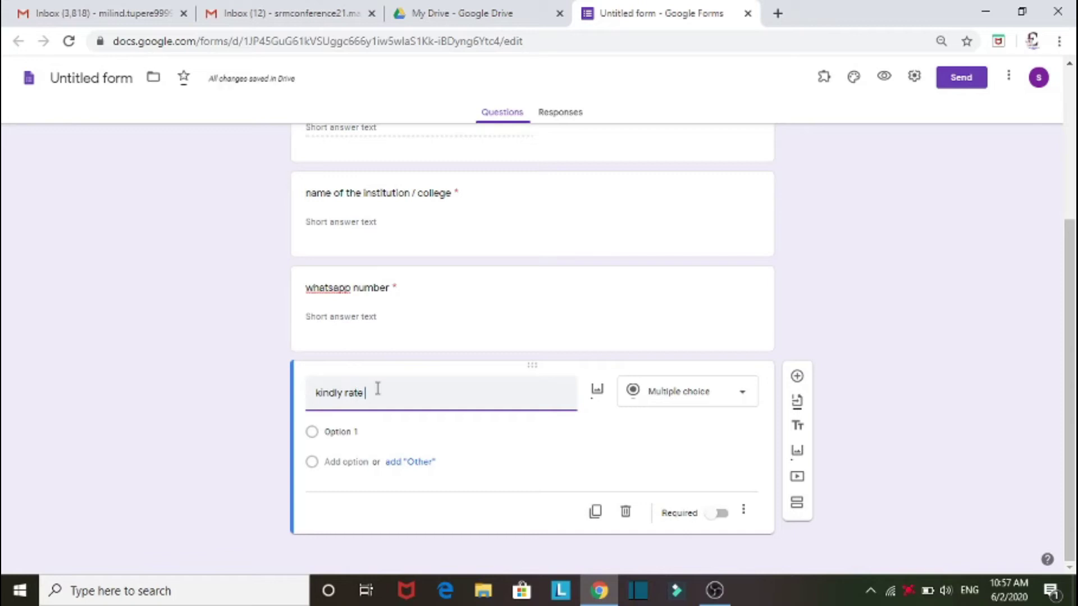
pyautogui.write('the')
pyautogui.press('BackSpace')
pyautogui.write('inar')
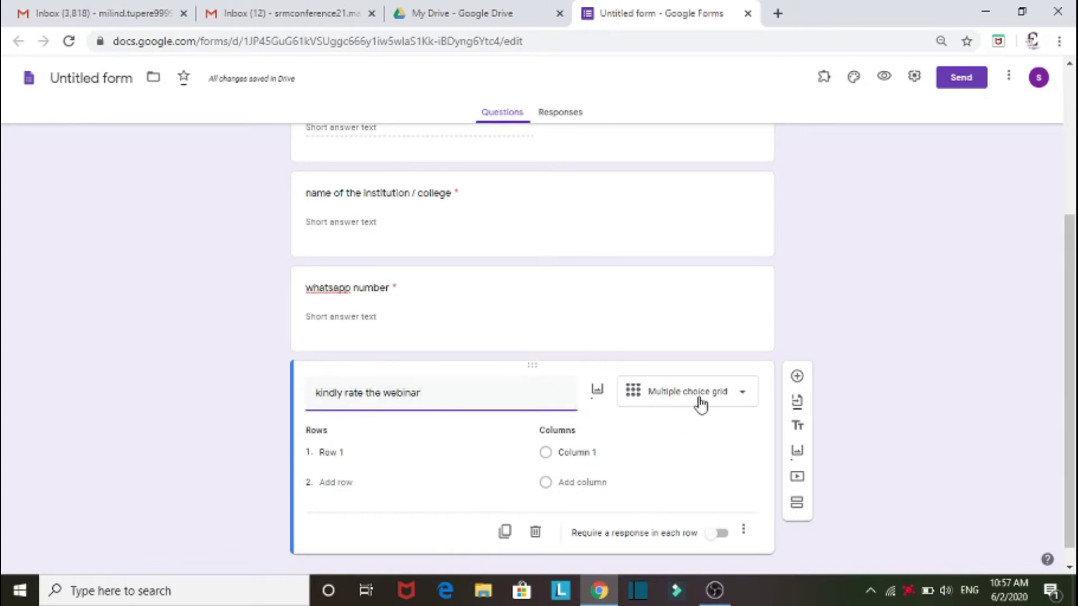
# Make it a required 1–5 linear scale labelled low and high, then add a question
pyautogui.click(700, 405)
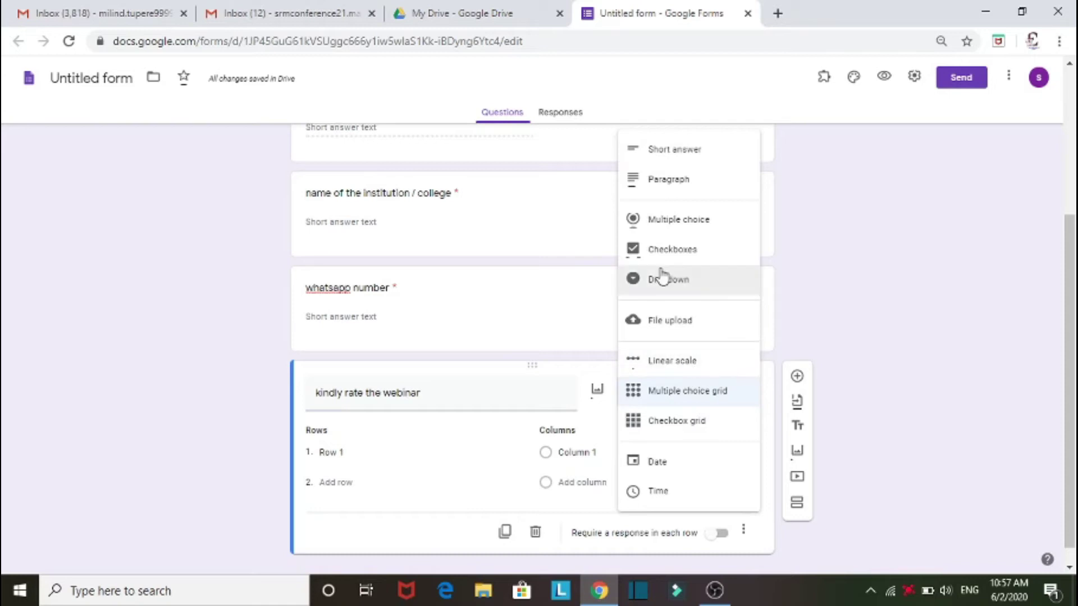
pyautogui.click(676, 363)
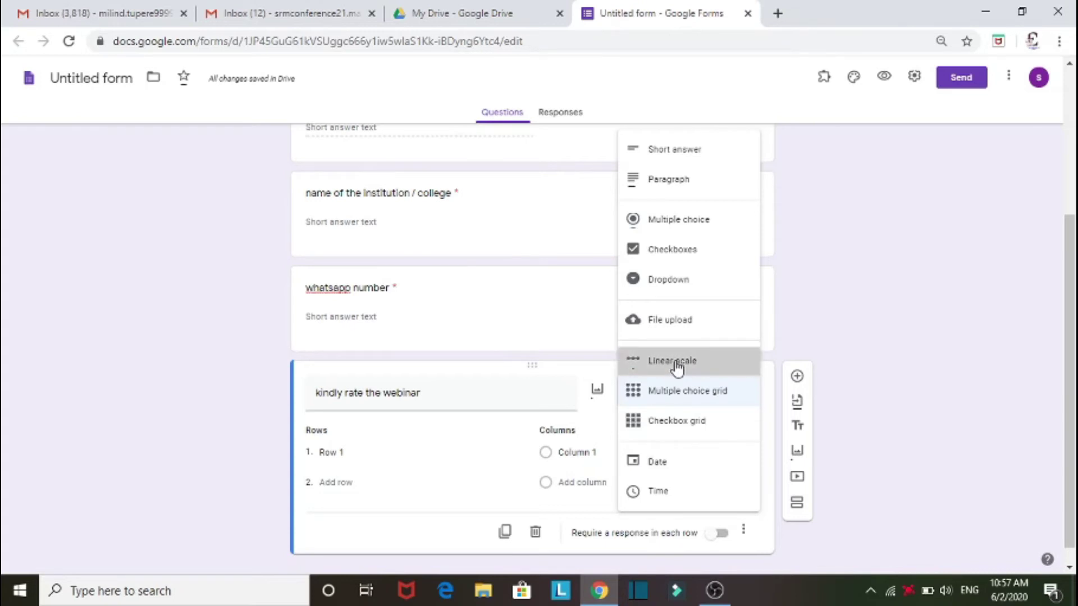
pyautogui.click(361, 478)
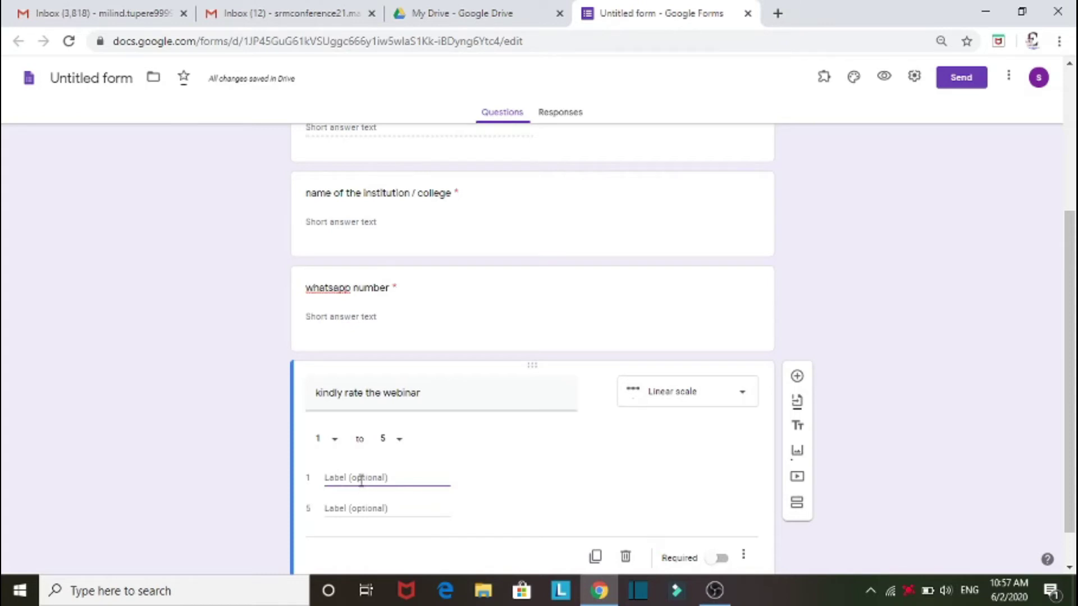
pyautogui.write('low')
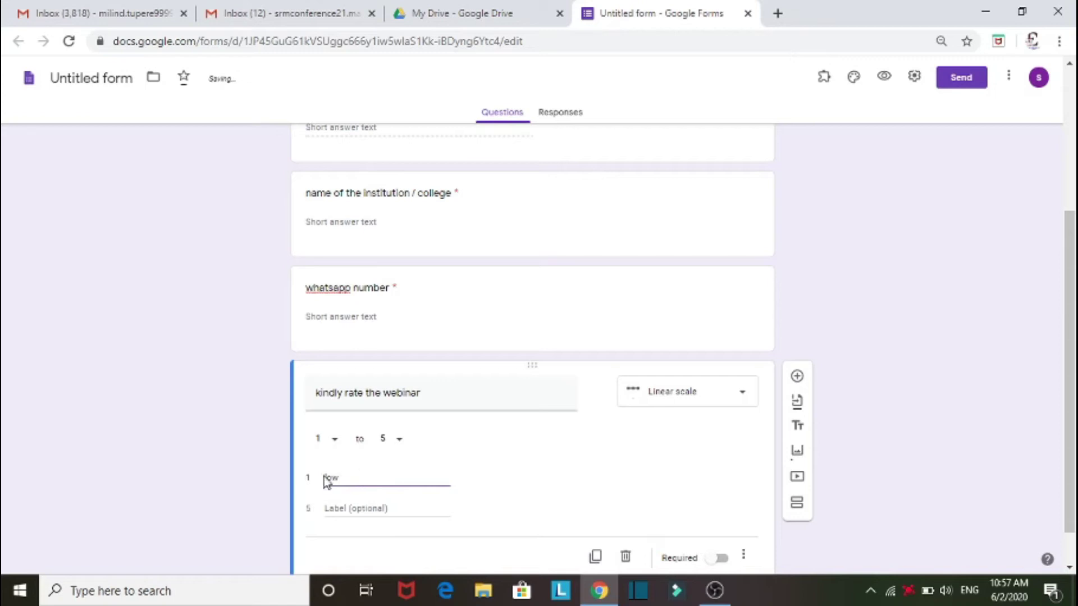
pyautogui.click(346, 510)
pyautogui.write('high')
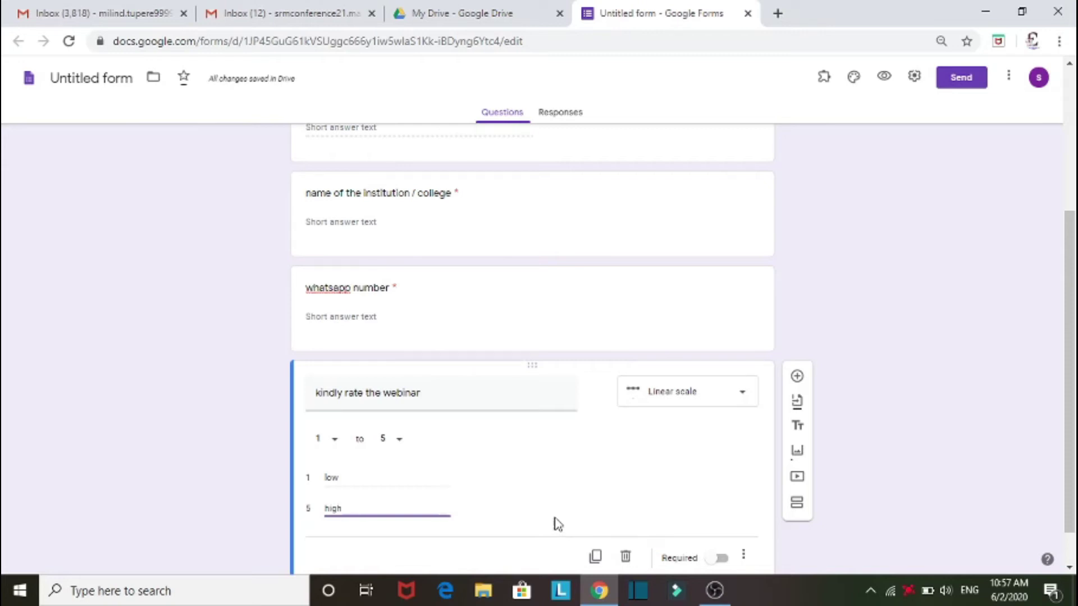
pyautogui.scroll(-2, 554, 522)
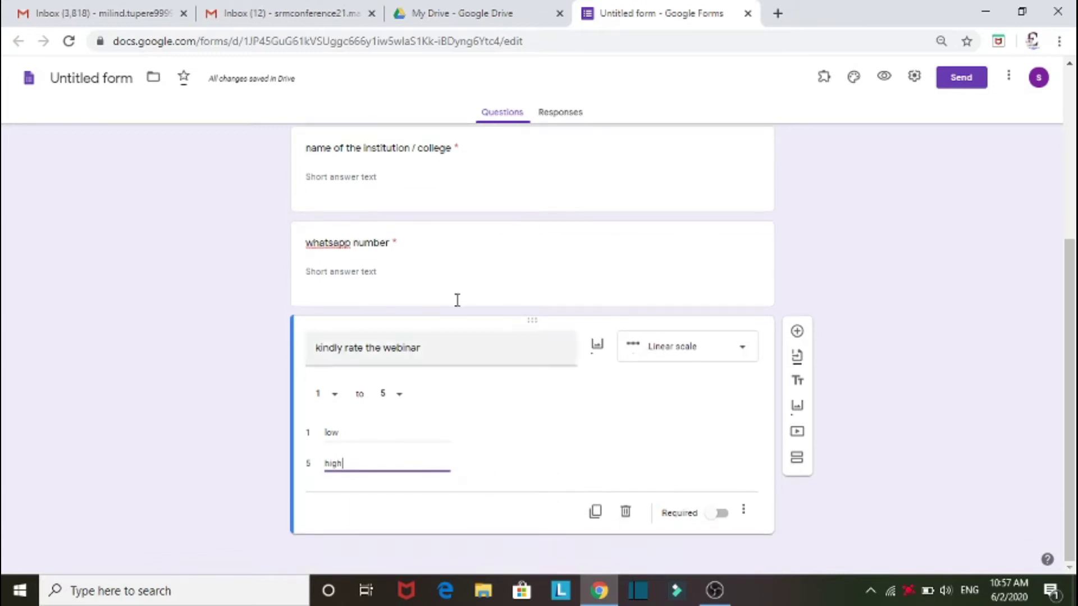
pyautogui.click(725, 517)
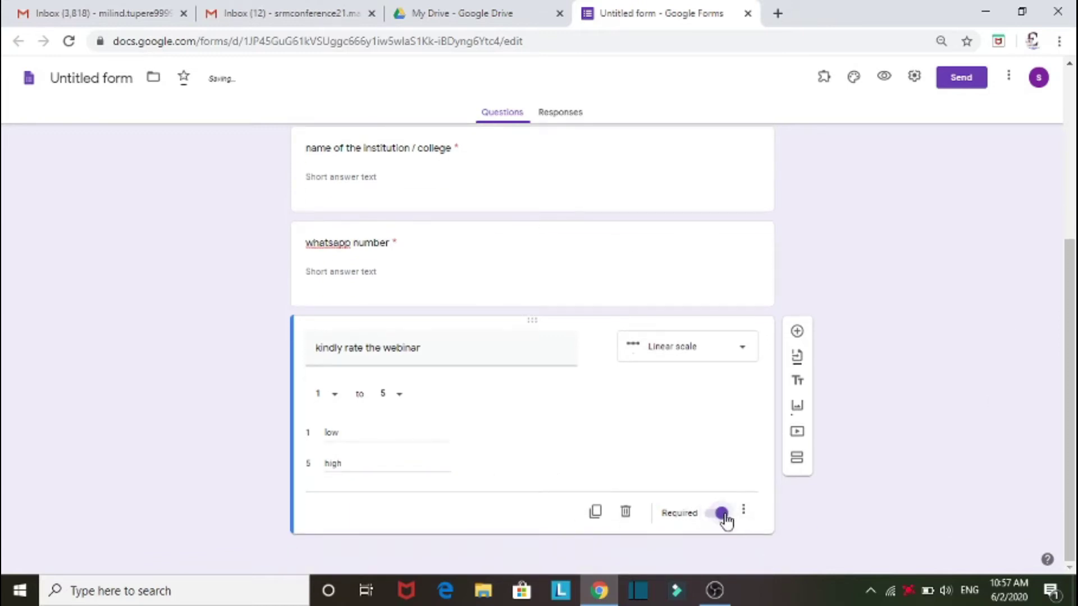
pyautogui.click(801, 337)
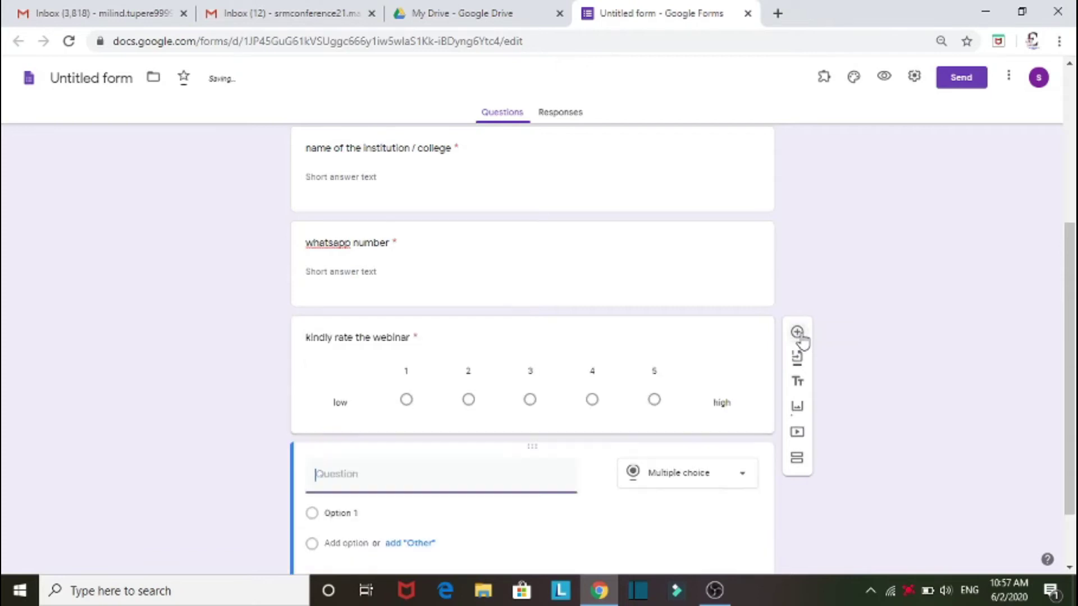
# Title the new question asking respondents to rate the guest speaker's speech
pyautogui.write('k')
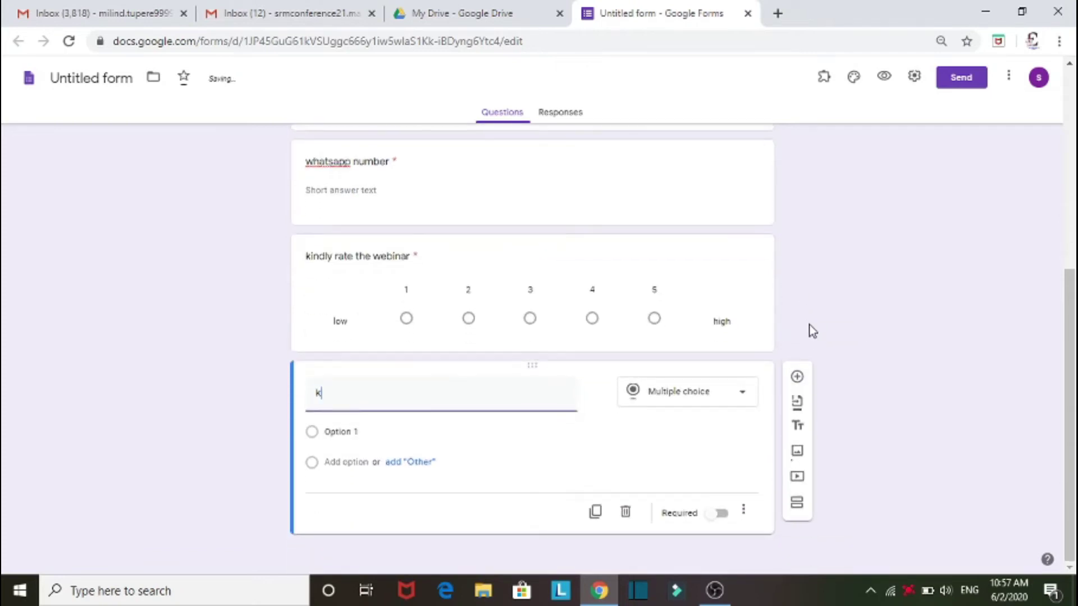
pyautogui.write('indly rate the speech of ')
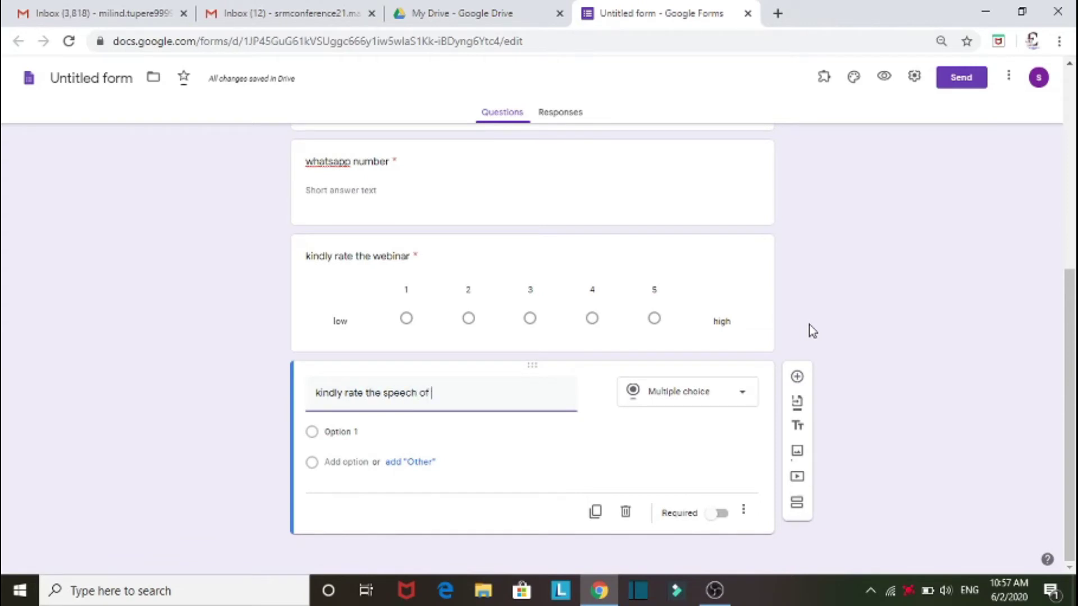
pyautogui.write('Dr Tupere')
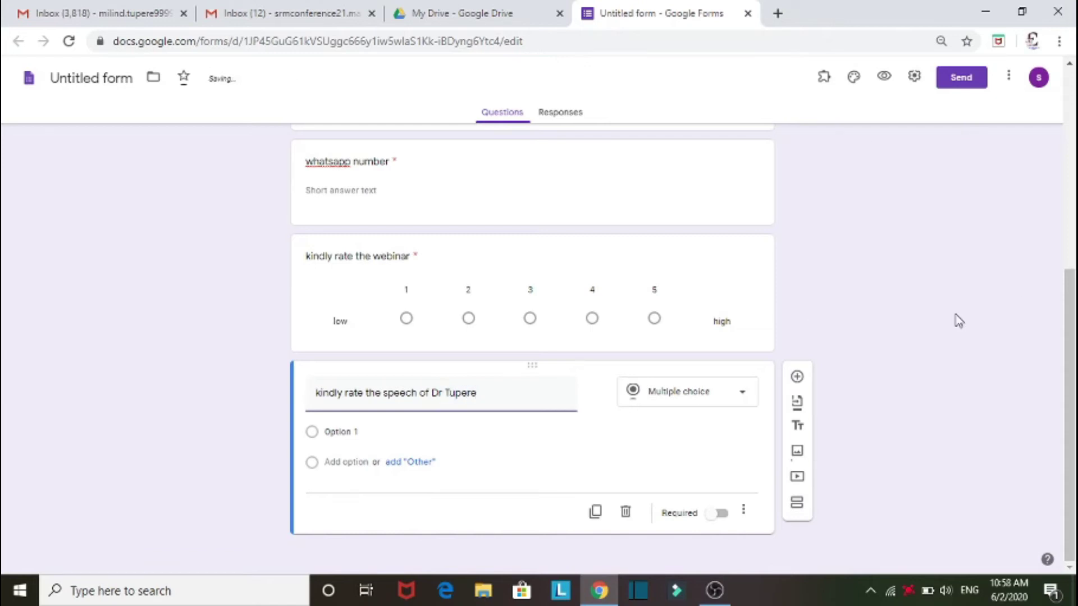
# Change the question to a multiple choice grid with four rows
pyautogui.click(677, 406)
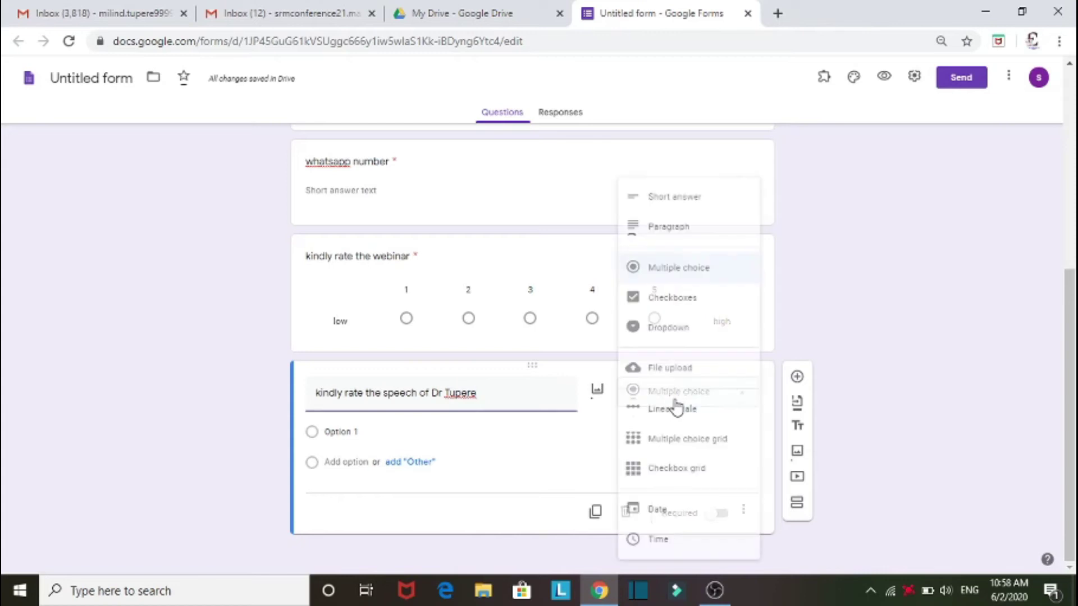
pyautogui.click(694, 444)
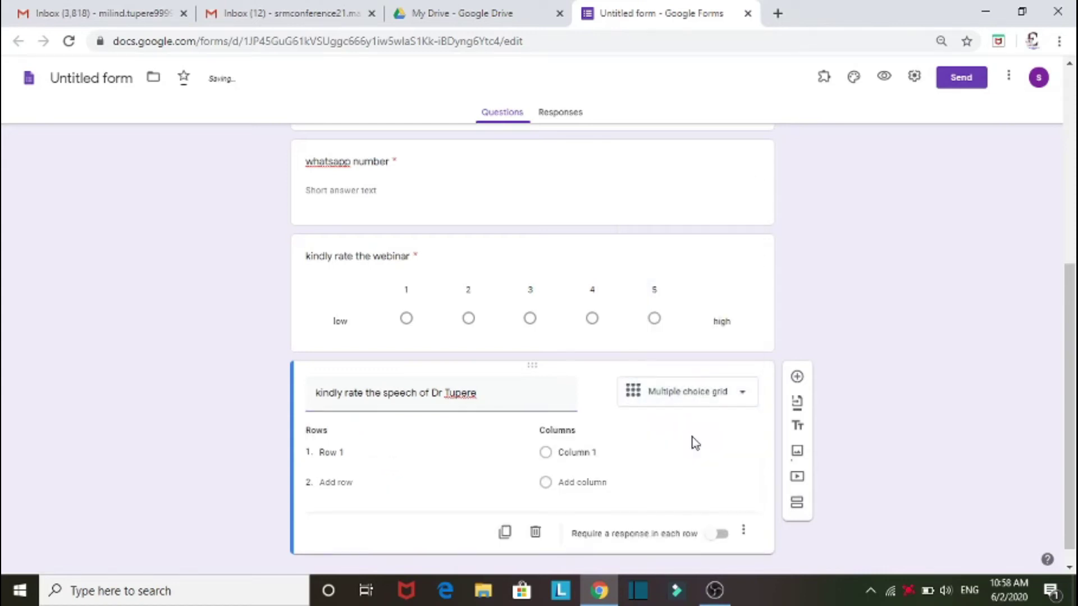
pyautogui.click(339, 483)
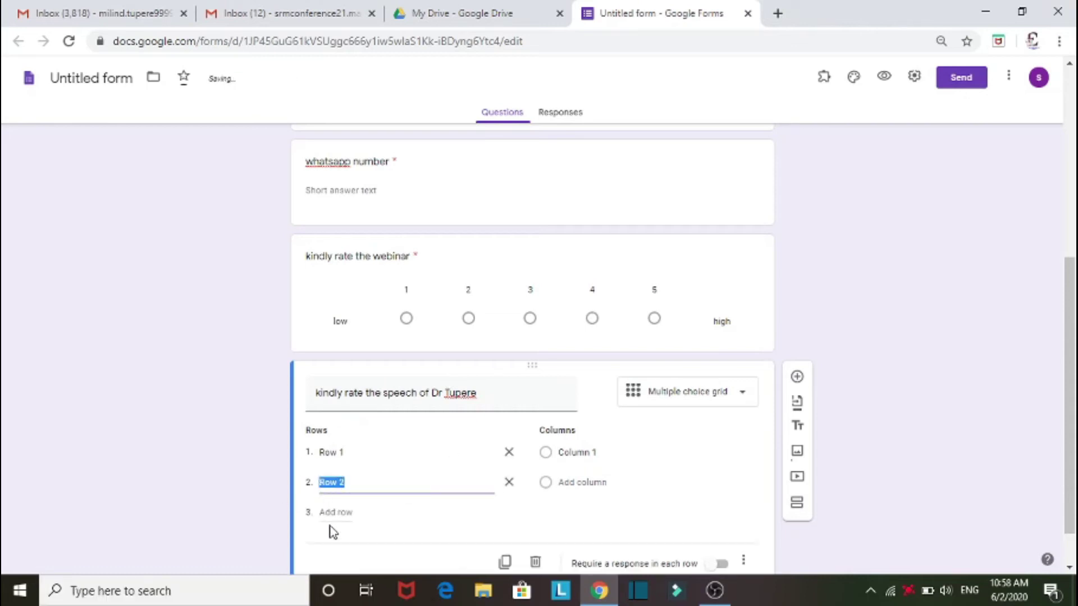
pyautogui.click(332, 512)
pyautogui.click(334, 542)
pyautogui.scroll(-1, 395, 501)
# Name the first two rows 'subject knowledge' and 'presentation skill'
pyautogui.click(343, 372)
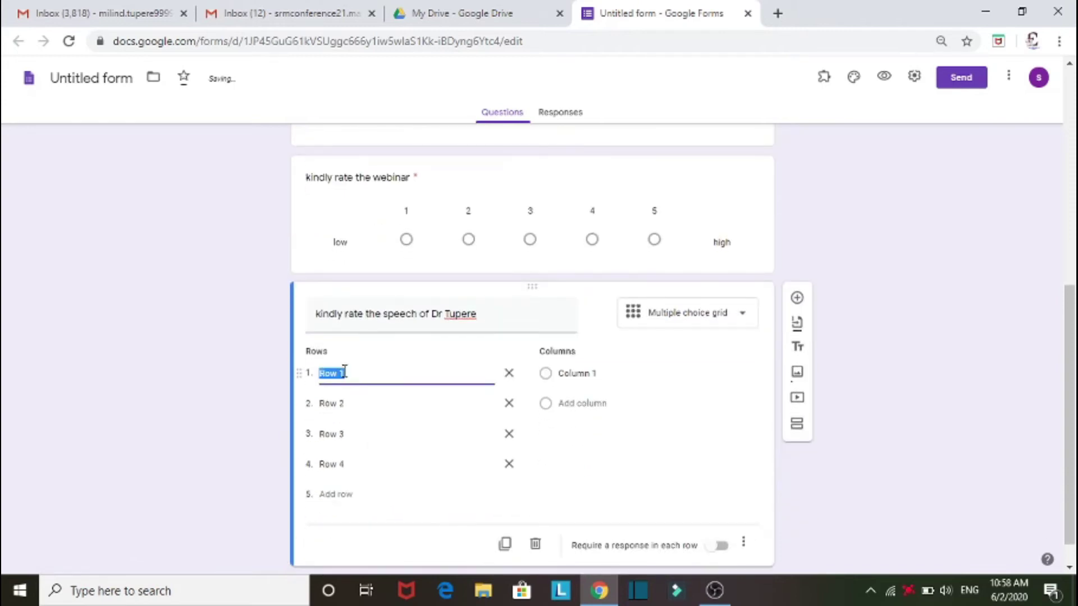
pyautogui.write('sub')
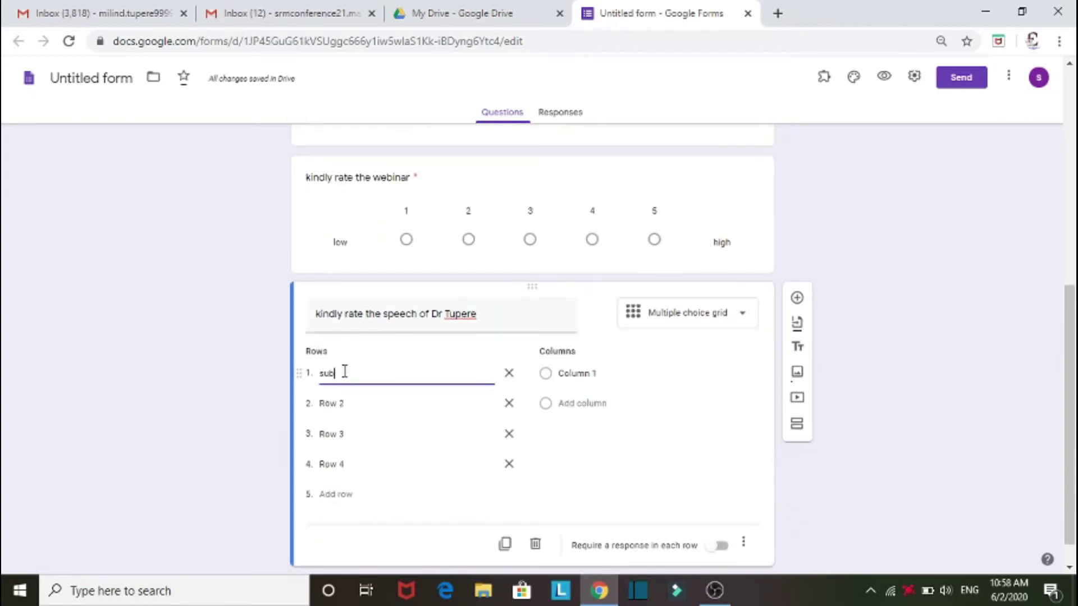
pyautogui.write('h')
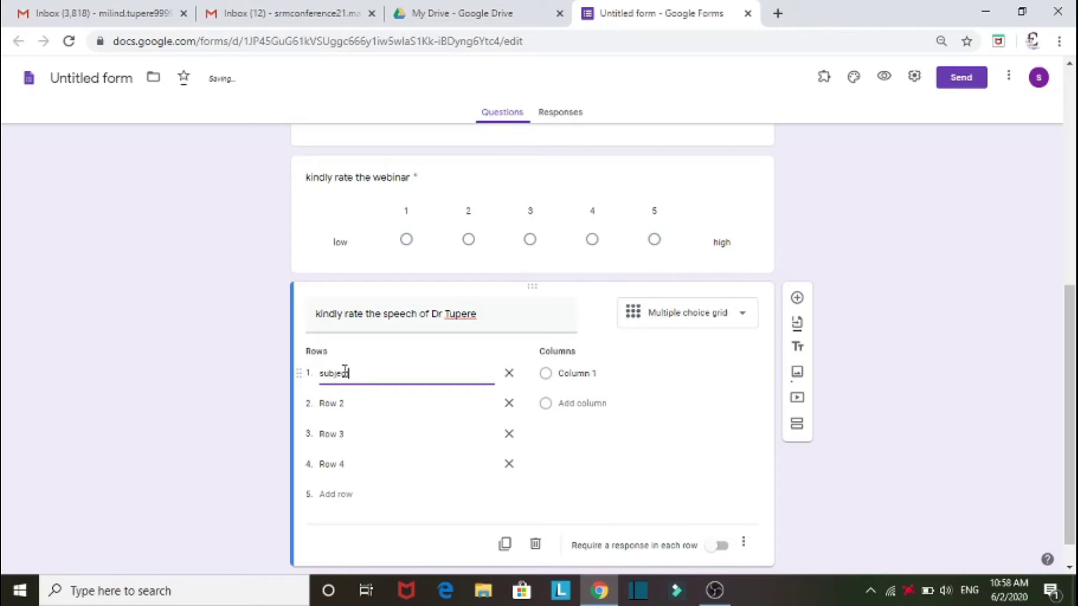
pyautogui.write(' knowle')
pyautogui.write('dge')
pyautogui.click(324, 406)
pyautogui.write('presen')
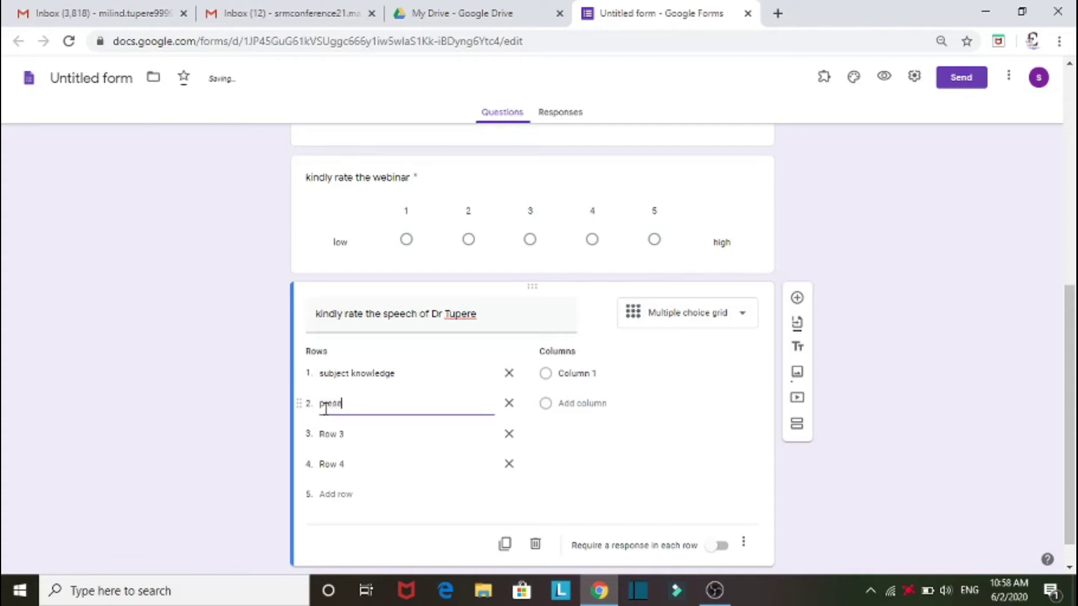
pyautogui.write('tation skill')
# Name the last rows 'audience retention' and 'overall performance', correcting the spelling
pyautogui.click(336, 431)
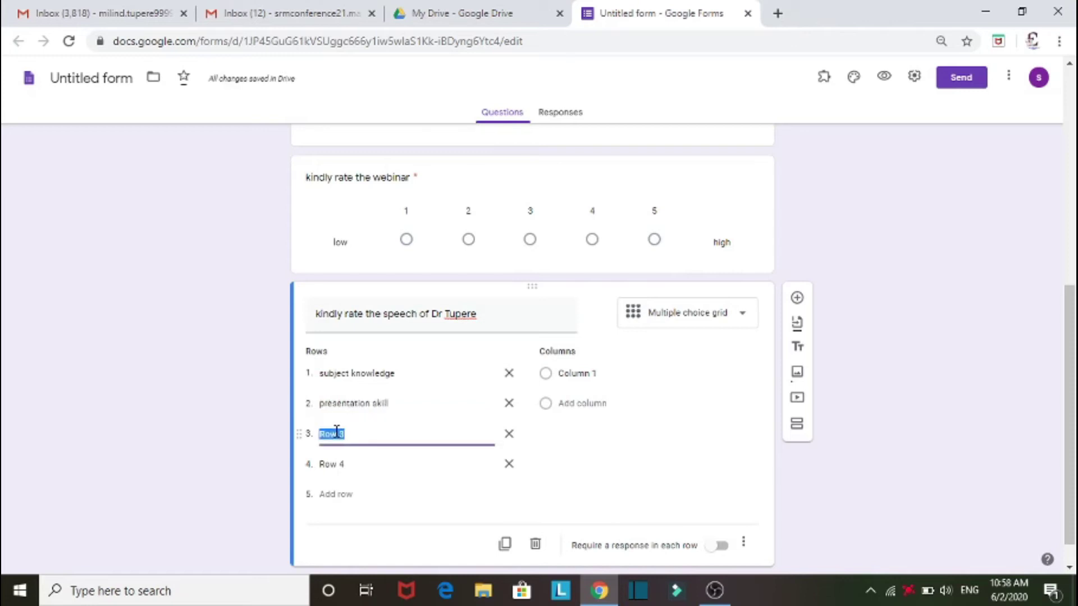
pyautogui.write('reatd')
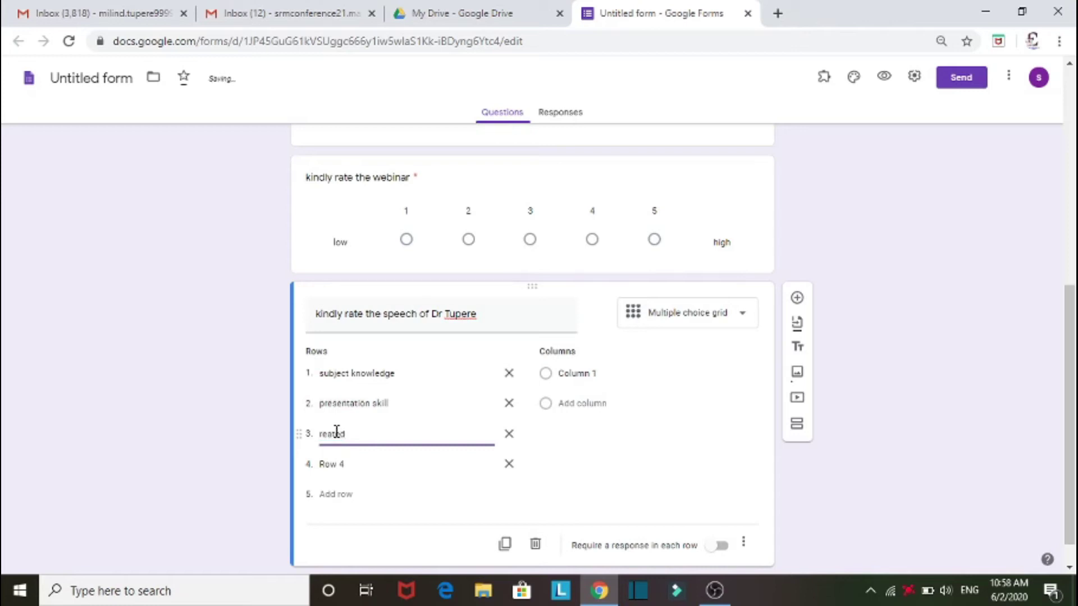
pyautogui.press('BackSpace')
pyautogui.press('BackSpace')
pyautogui.write('au')
pyautogui.write('dience')
pyautogui.rightClick(336, 434)
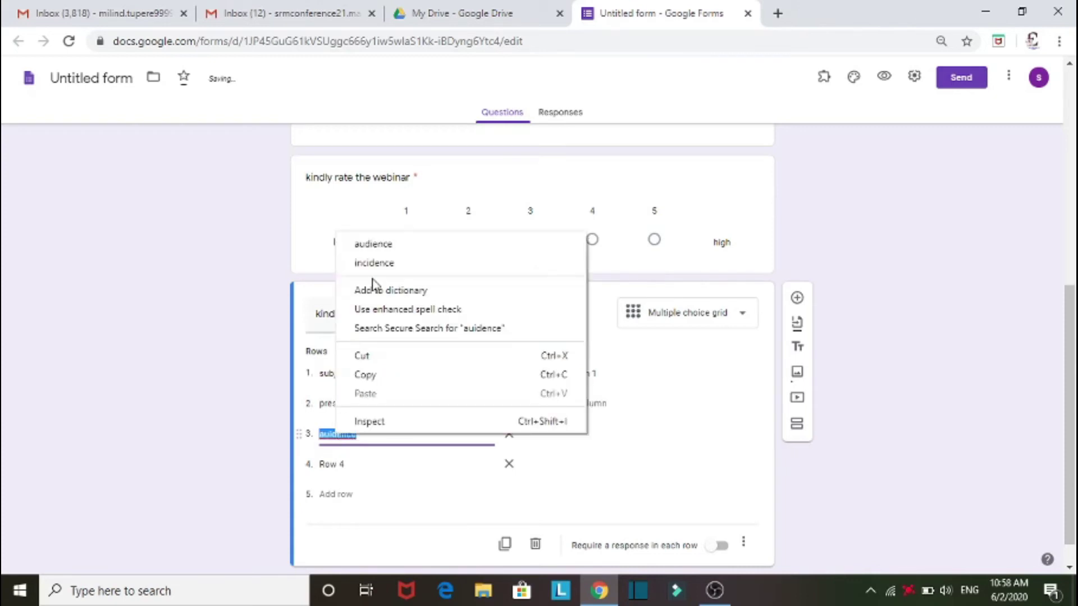
pyautogui.click(379, 247)
pyautogui.write('retention')
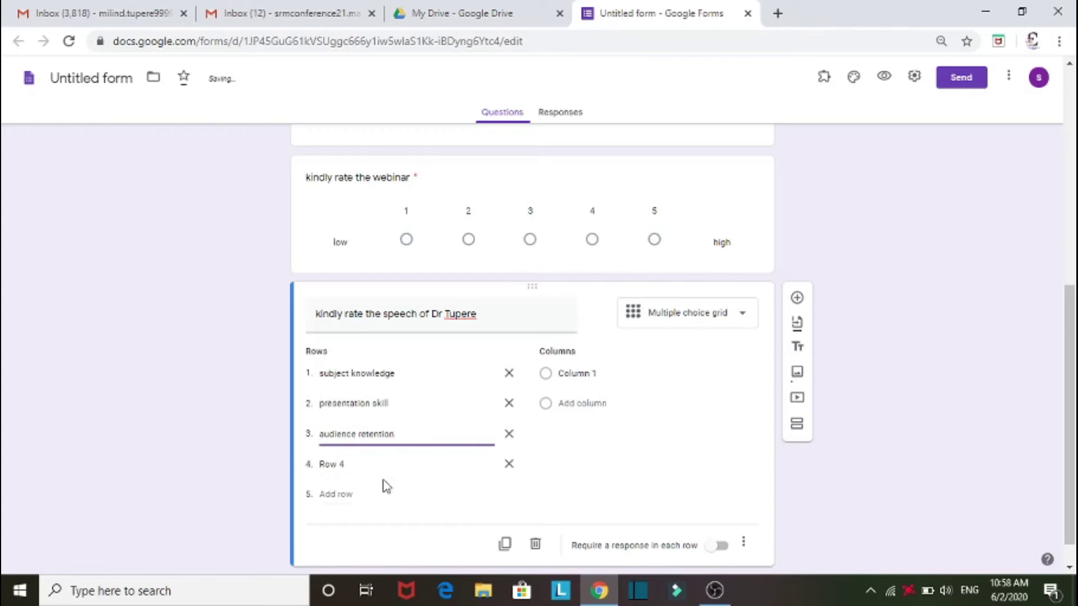
pyautogui.click(382, 464)
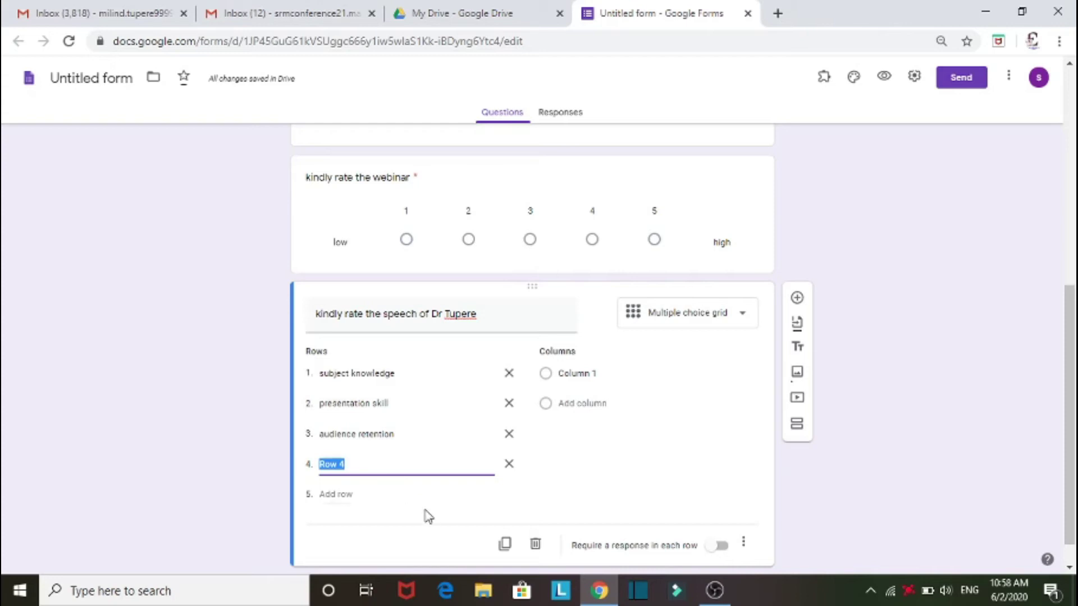
pyautogui.write('overall')
pyautogui.write('rformance')
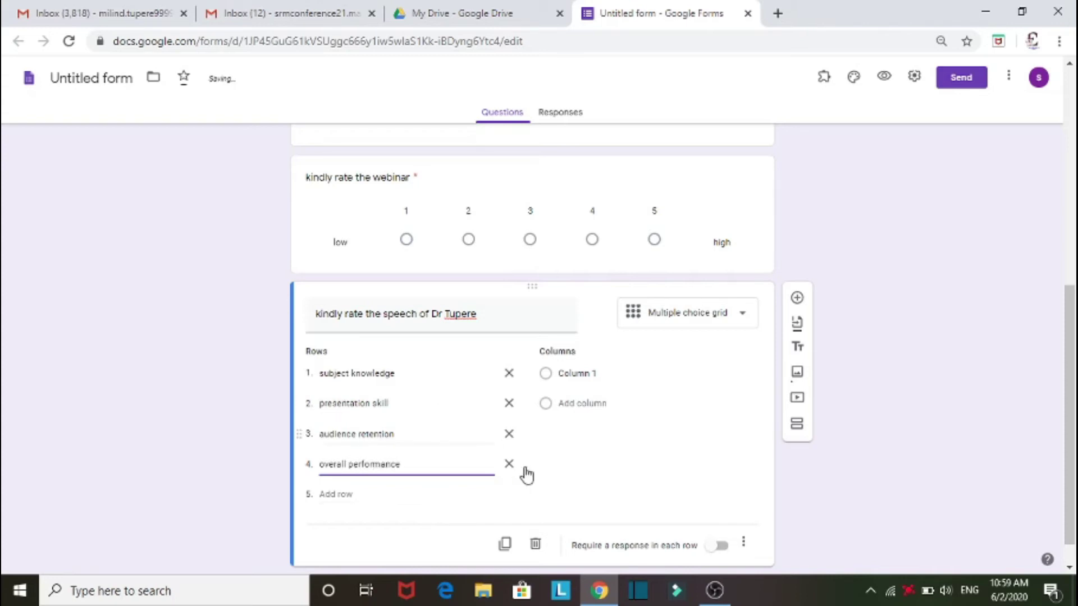
# Add three more columns to the speech grid
pyautogui.click(589, 403)
pyautogui.click(580, 432)
pyautogui.click(581, 464)
# Label the columns 4, 3, 2, 1, require a response per row, and add a question
pyautogui.click(584, 374)
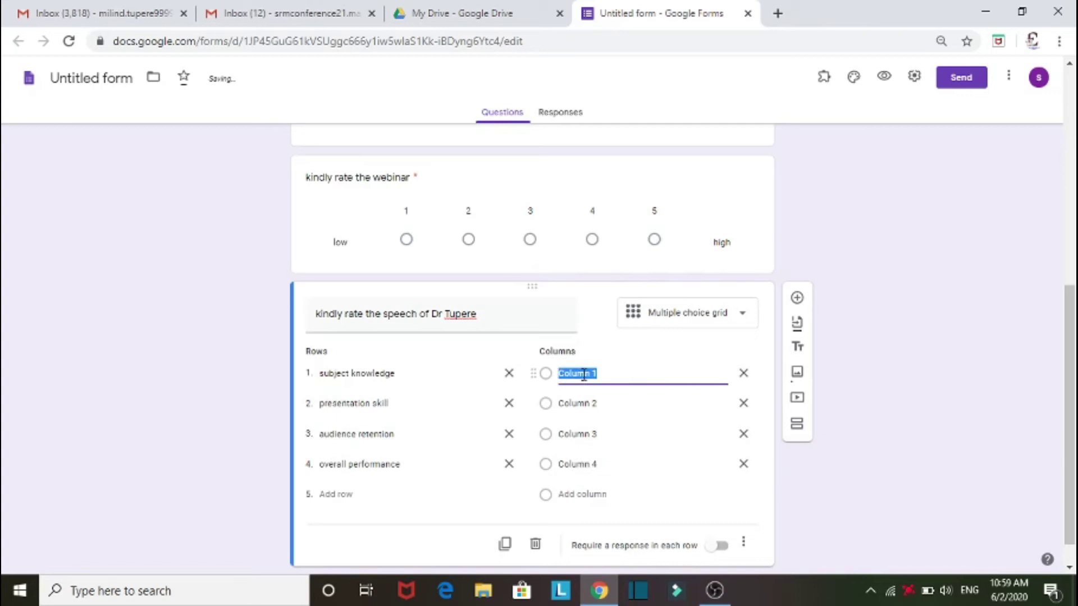
pyautogui.write('4')
pyautogui.press('Tab')
pyautogui.write('3')
pyautogui.press('Tab')
pyautogui.write('2')
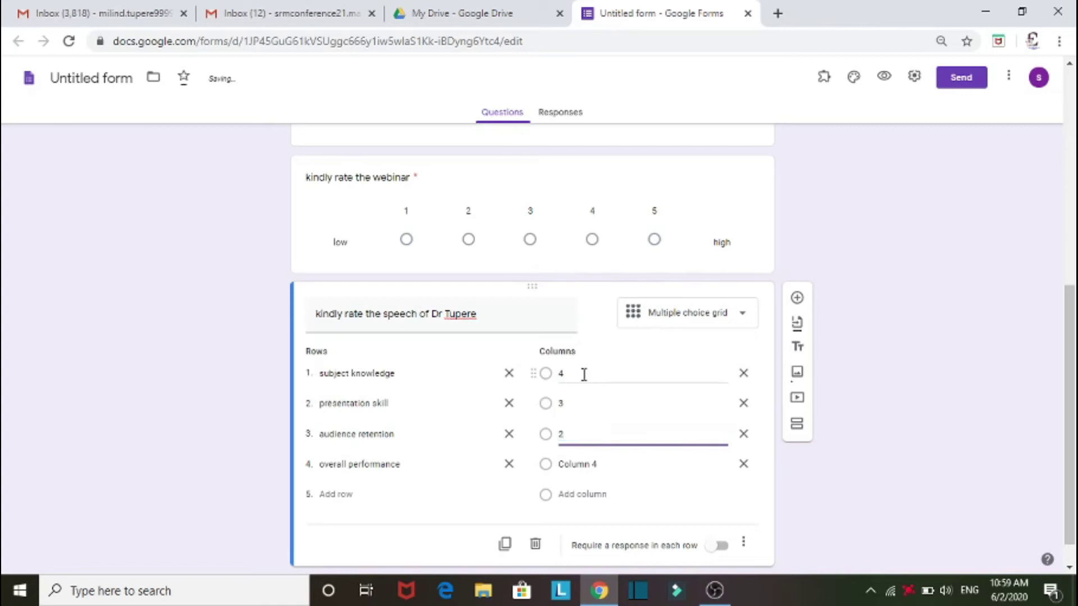
pyautogui.click(573, 466)
pyautogui.write('1')
pyautogui.click(722, 546)
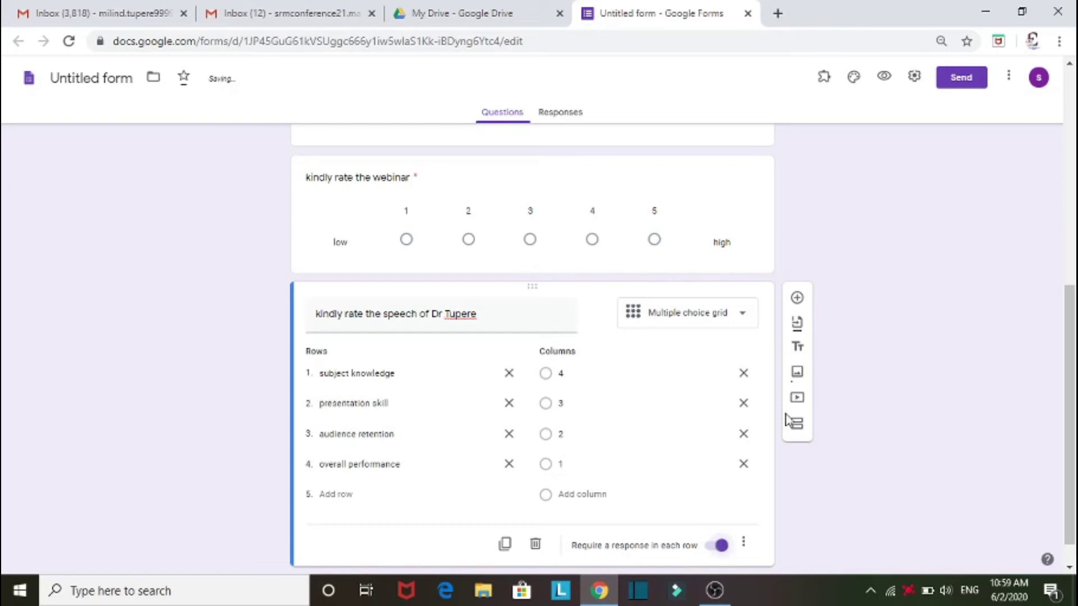
pyautogui.click(798, 299)
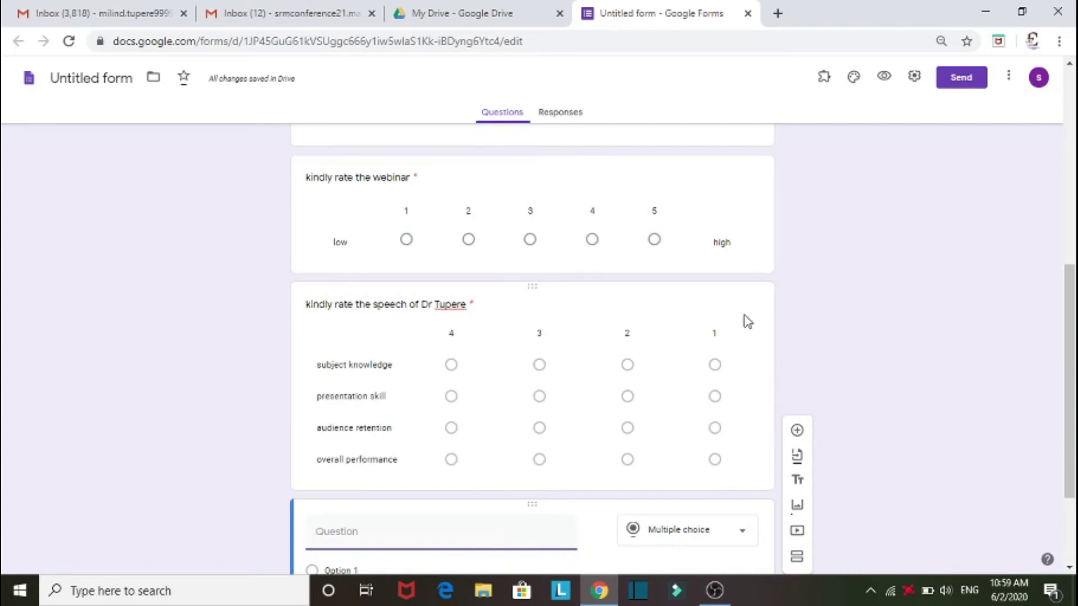
# Create a multiple-choice question 'kindly rate overall webinar' with an 'Other' choice
pyautogui.scroll(-3, 746, 317)
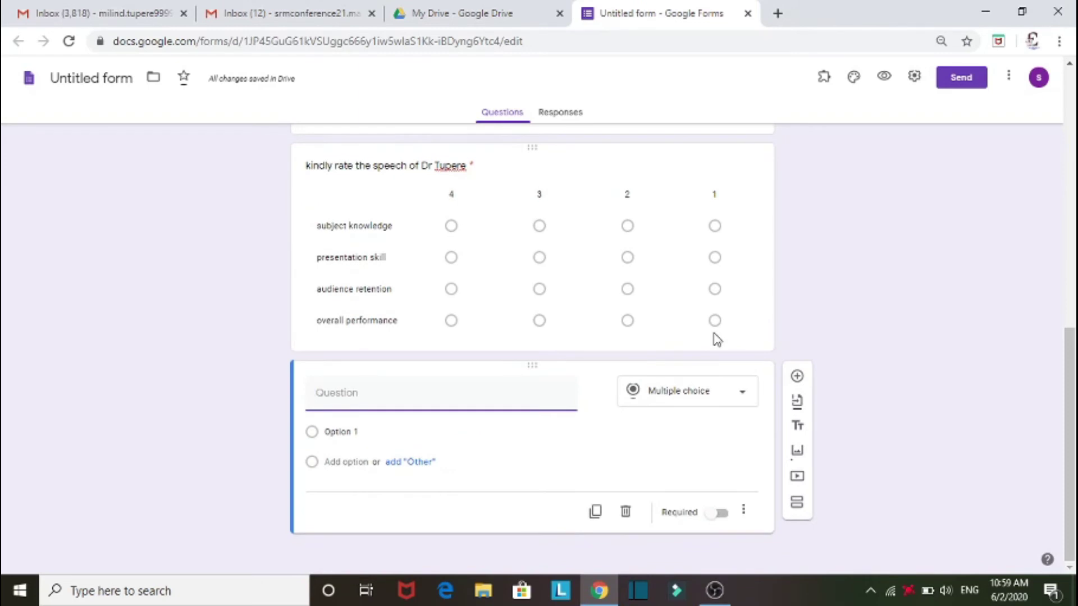
pyautogui.write('kind')
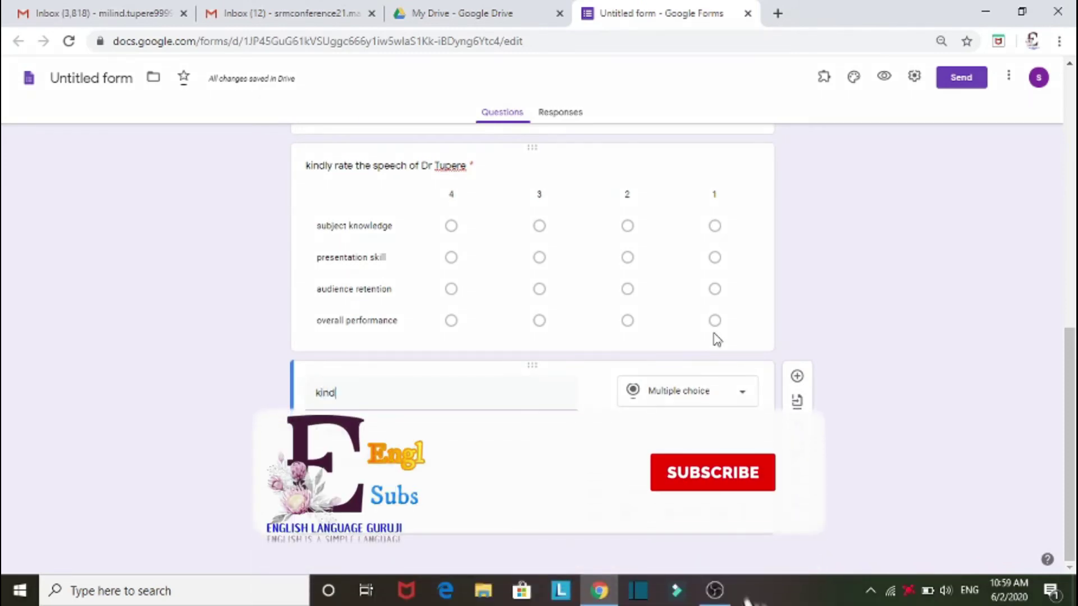
pyautogui.write('ly rate ')
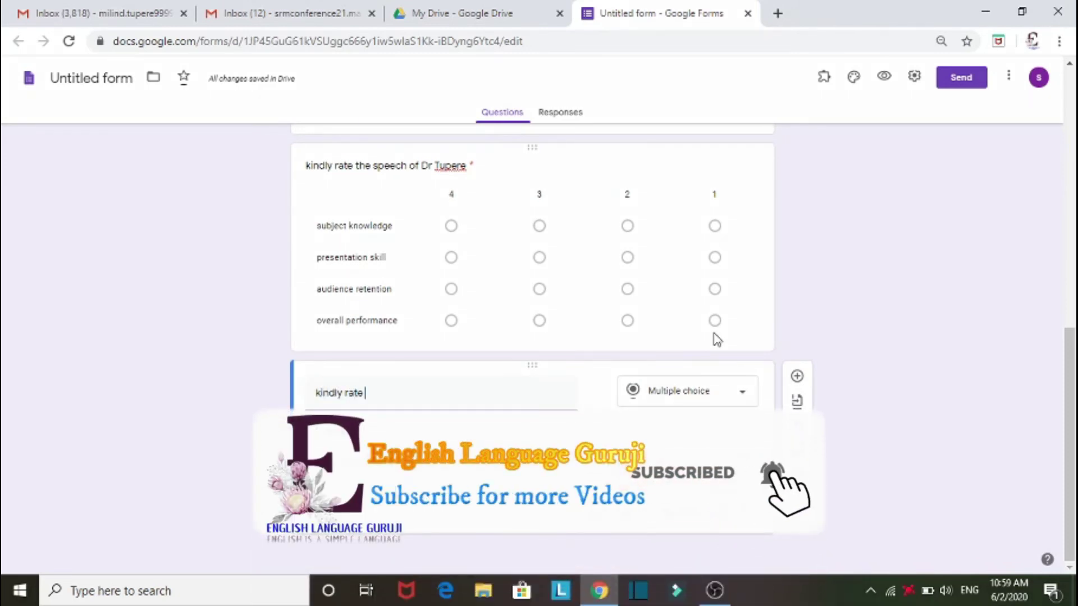
pyautogui.write('overall')
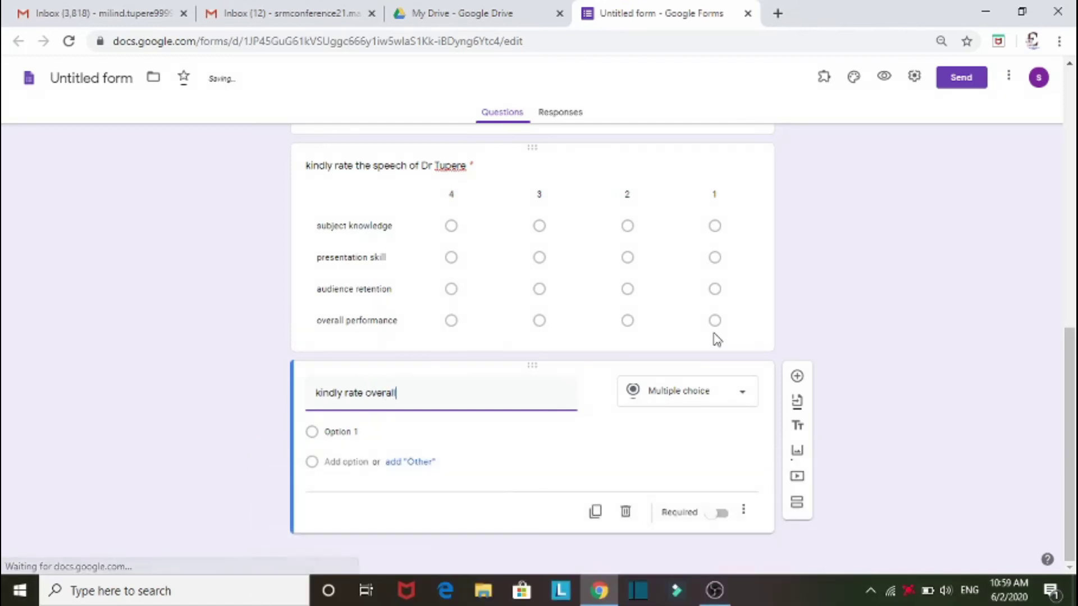
pyautogui.write(' perfo')
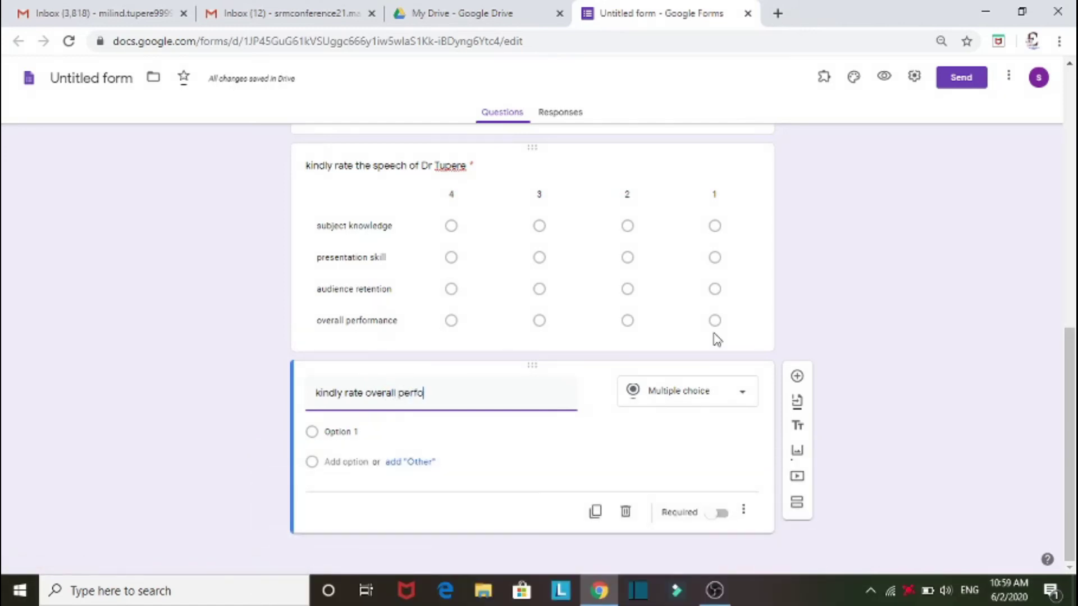
pyautogui.press('BackSpace')
pyautogui.press('BackSpace')
pyautogui.press('BackSpace')
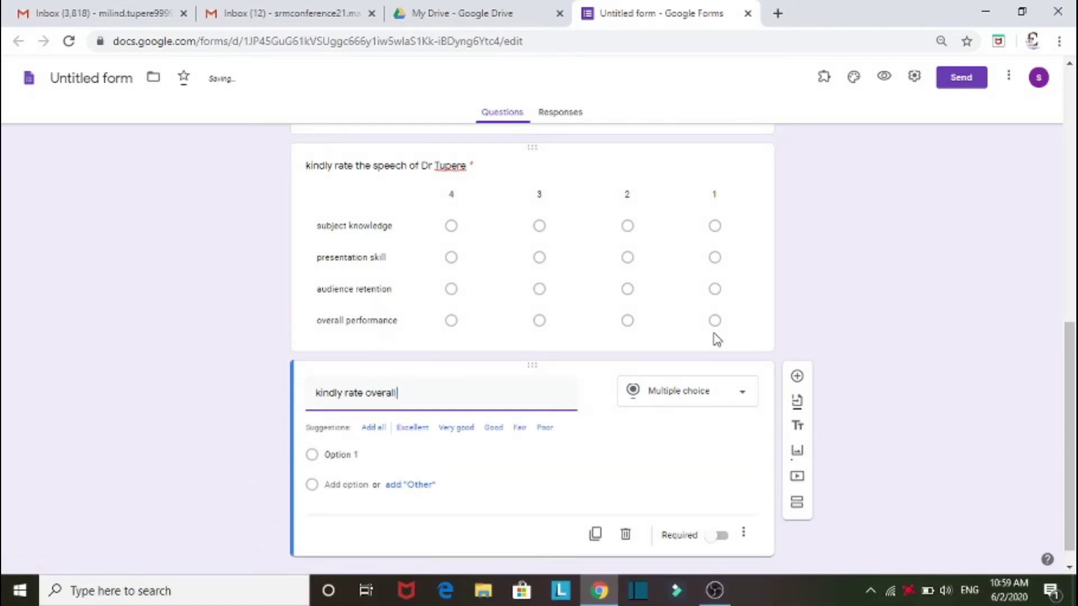
pyautogui.write(' webina')
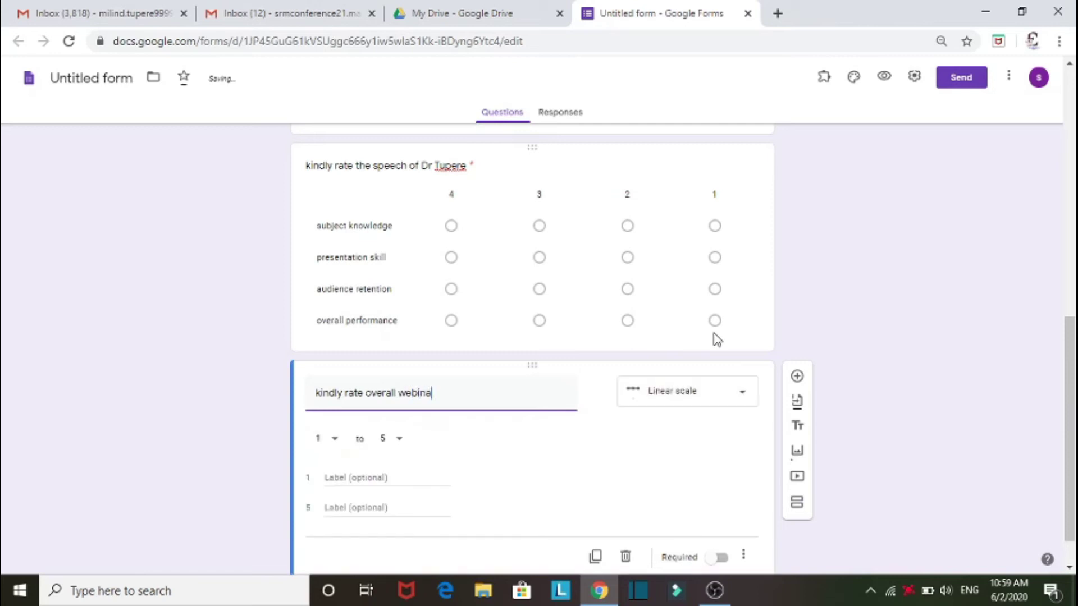
pyautogui.write('r')
pyautogui.click(682, 397)
pyautogui.click(690, 251)
pyautogui.click(411, 463)
# Add answer rows and enter 'excellence' as the first option, fixing its spelling from the suggestions
pyautogui.click(361, 492)
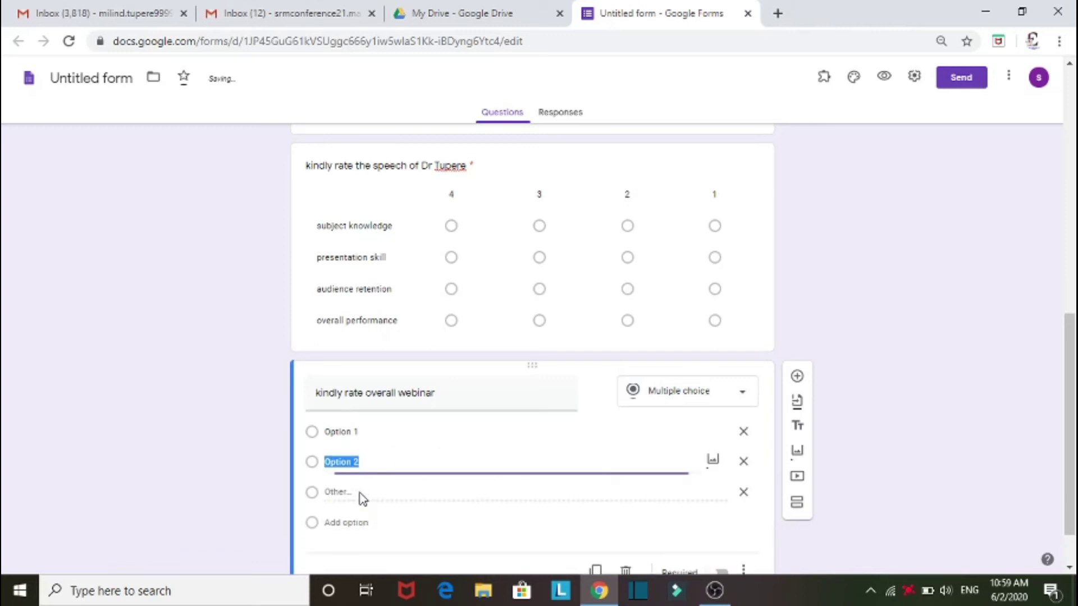
pyautogui.click(357, 520)
pyautogui.click(347, 430)
pyautogui.write('v g')
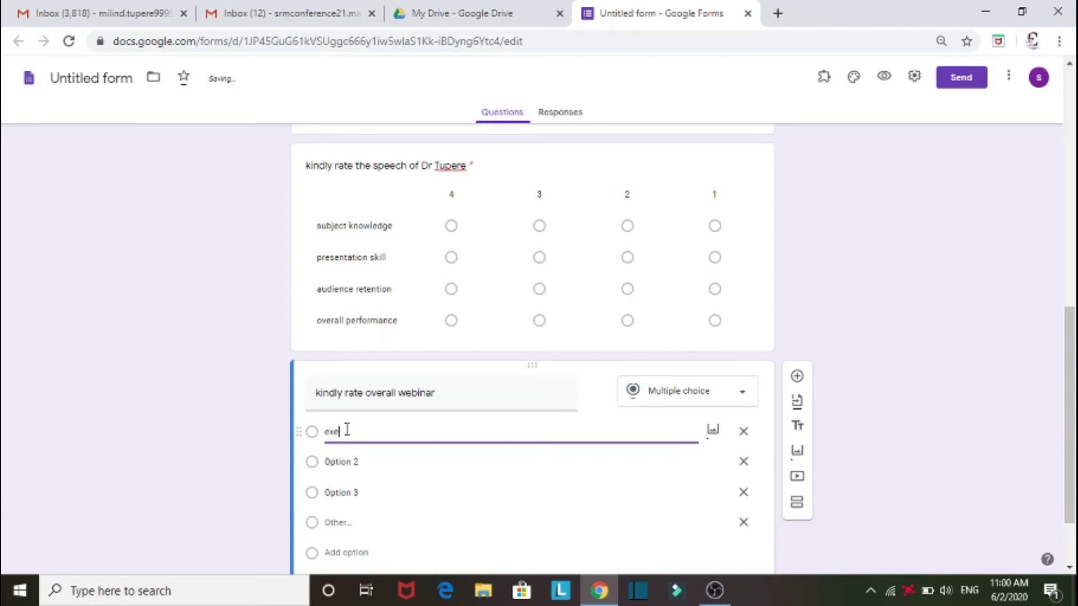
pyautogui.write('nce')
pyautogui.click(362, 464)
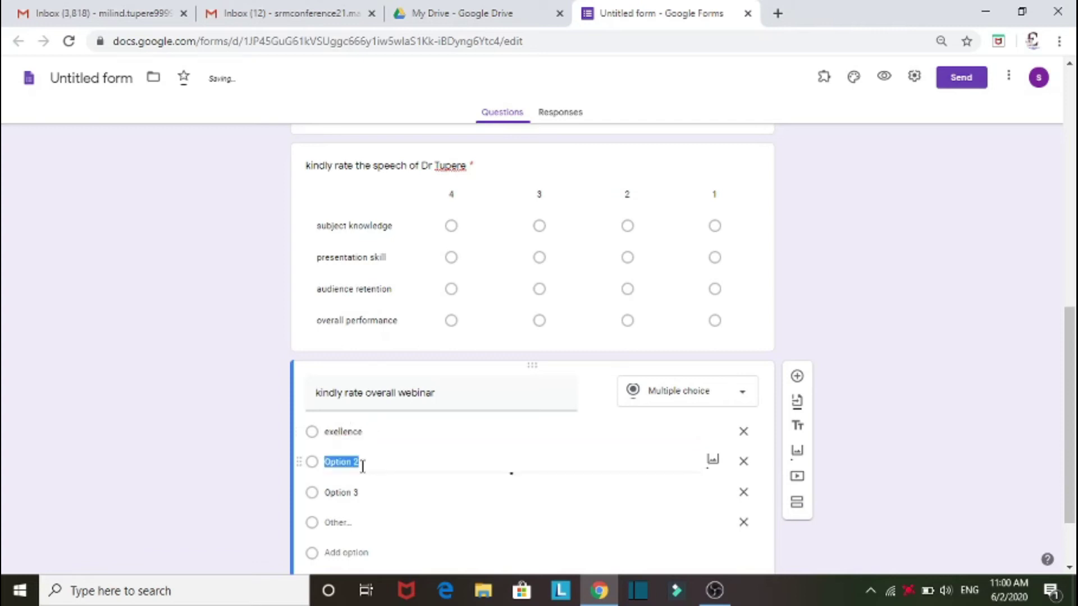
pyautogui.rightClick(348, 438)
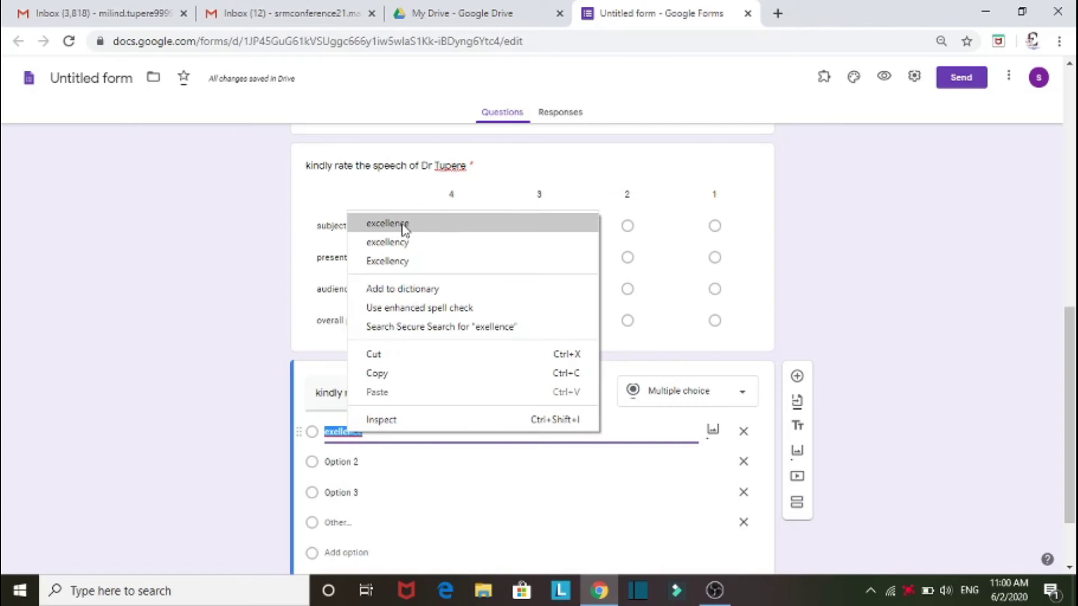
pyautogui.click(396, 224)
# Add options very good, good, poor and very poor, remove Other, and make the question required
pyautogui.click(357, 464)
pyautogui.write('ve')
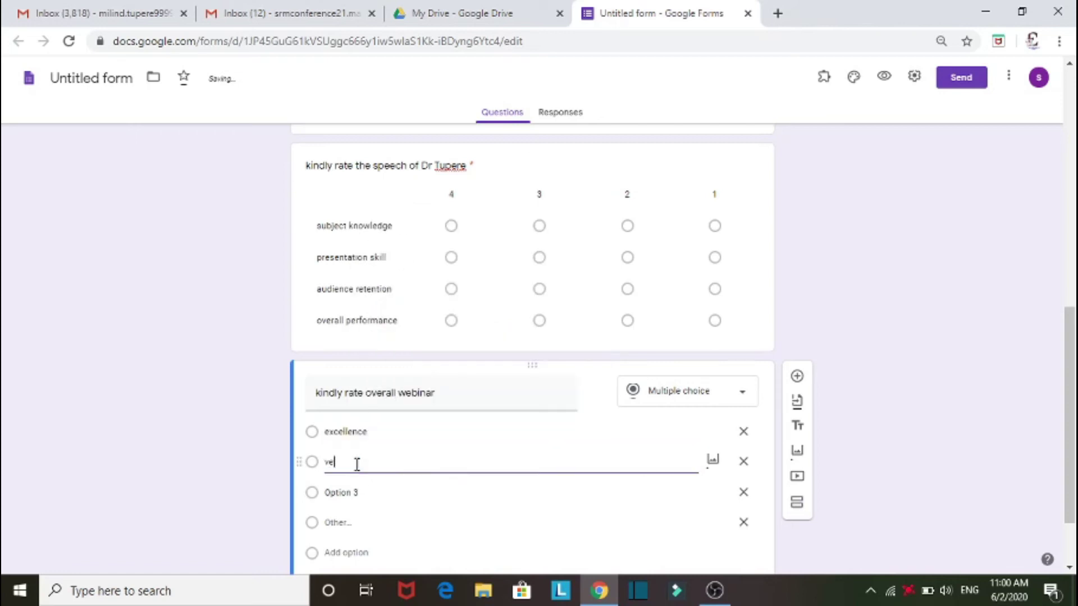
pyautogui.write('ry good')
pyautogui.click(347, 492)
pyautogui.write('ood')
pyautogui.click(349, 555)
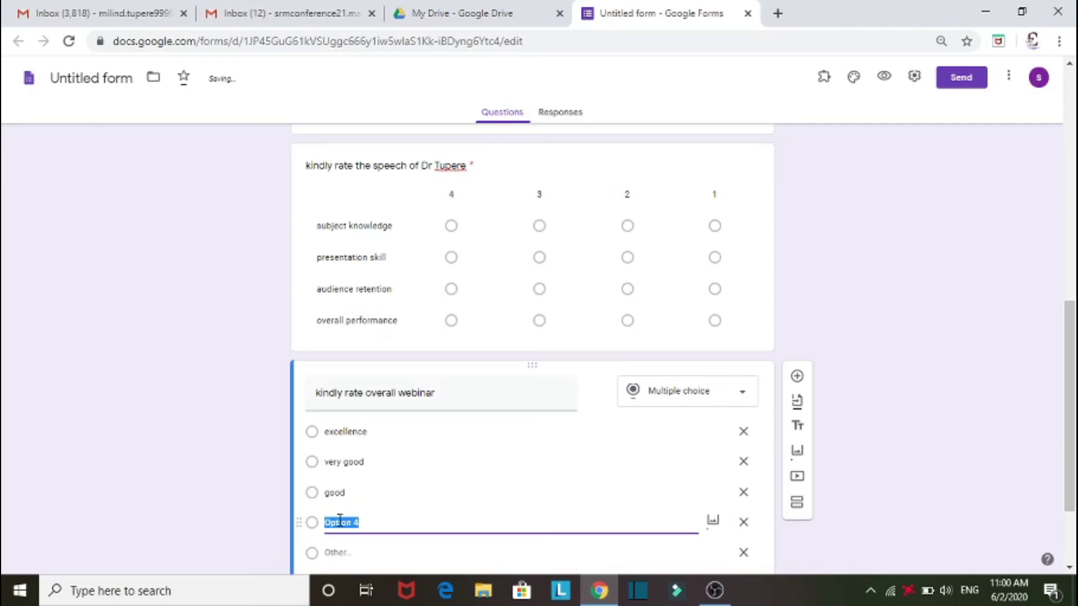
pyautogui.write('poor')
pyautogui.click(336, 553)
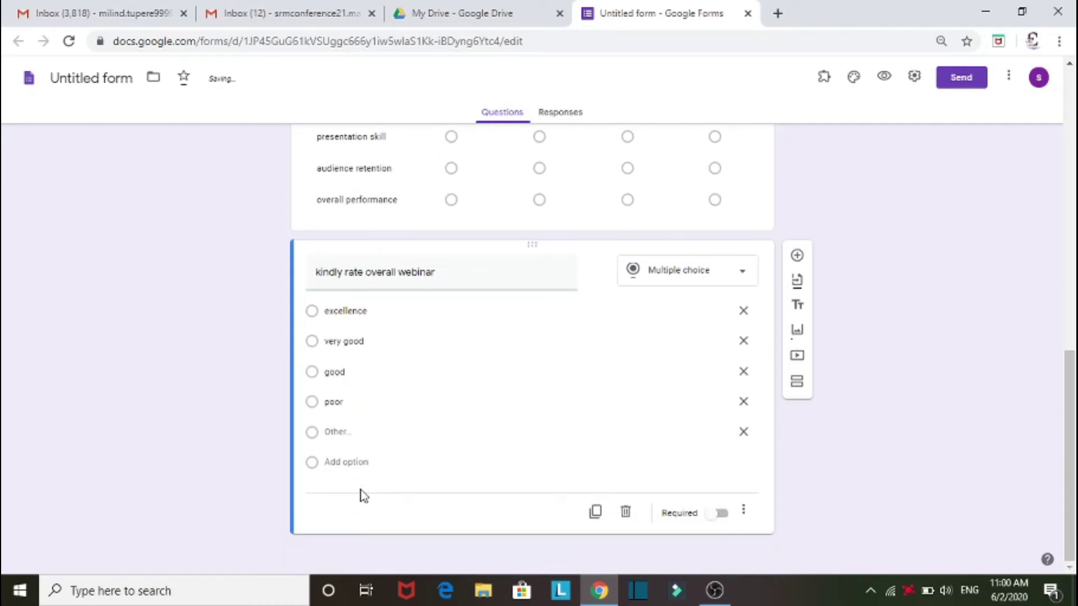
pyautogui.click(354, 469)
pyautogui.write('v')
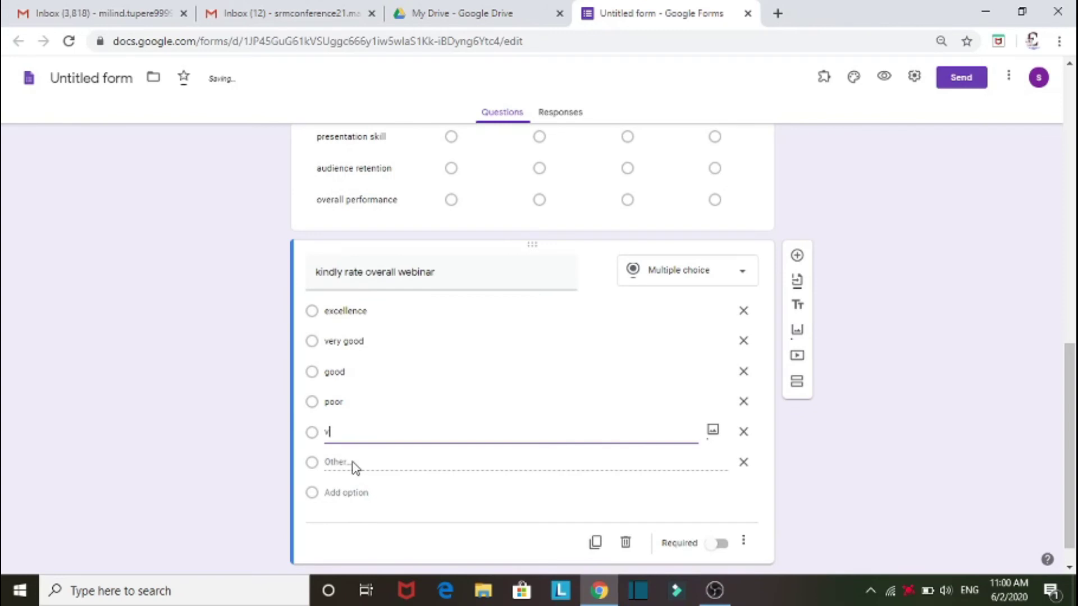
pyautogui.write('ery poor')
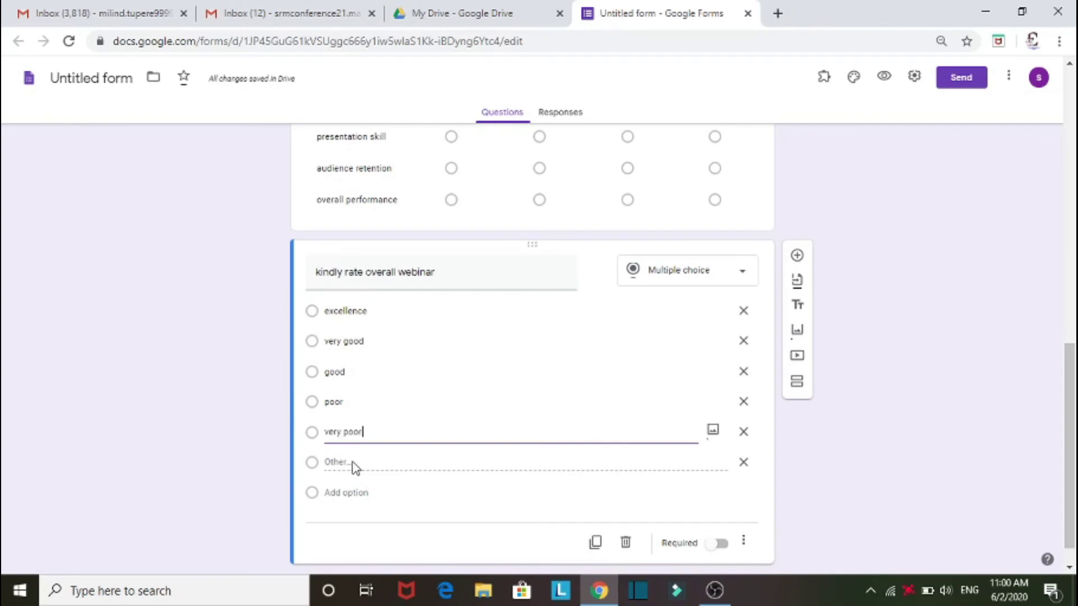
pyautogui.click(745, 462)
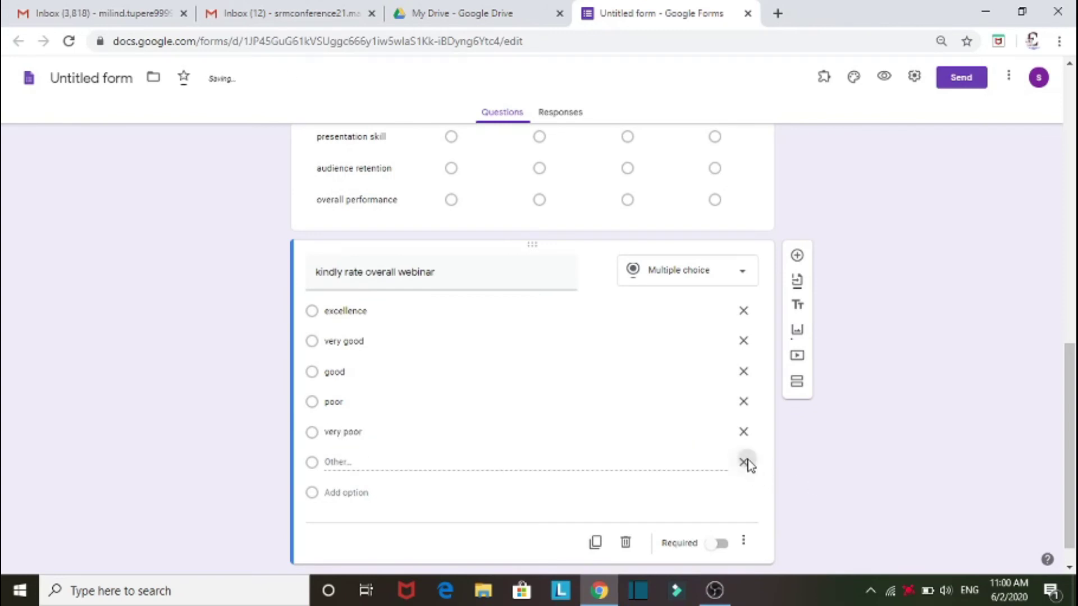
pyautogui.click(721, 513)
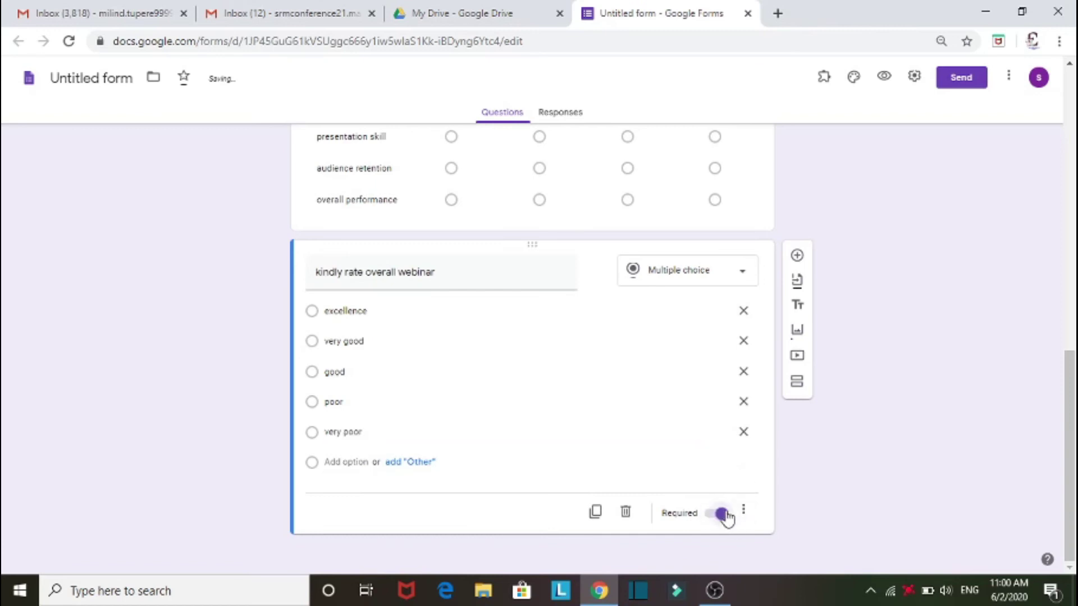
# Add a required paragraph question 'kindly suggestion or feedback', followed by a new blank question
pyautogui.click(798, 257)
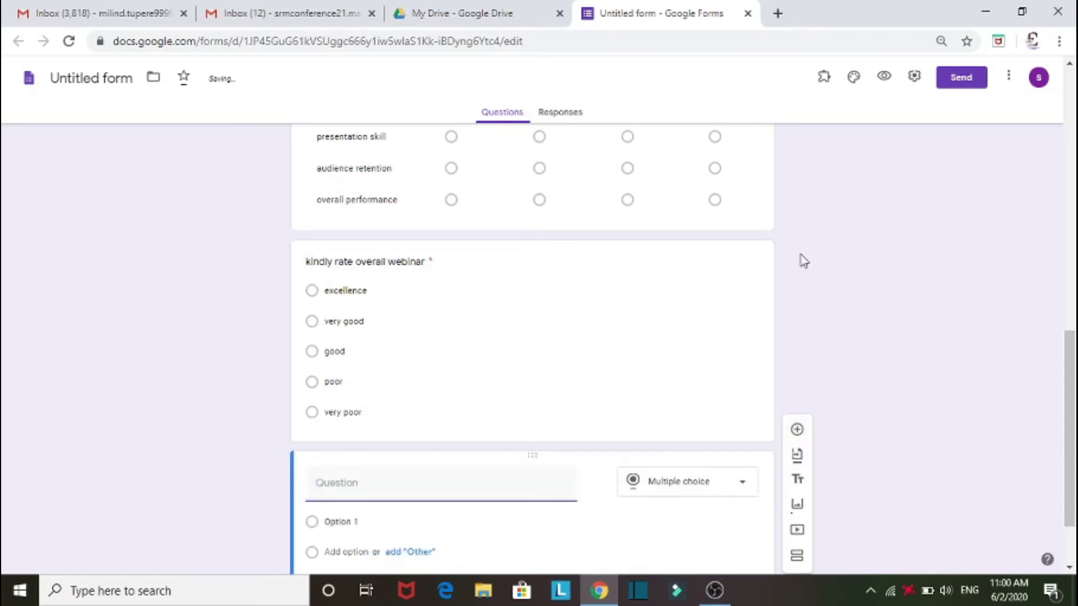
pyautogui.write('ki')
pyautogui.write('suggest')
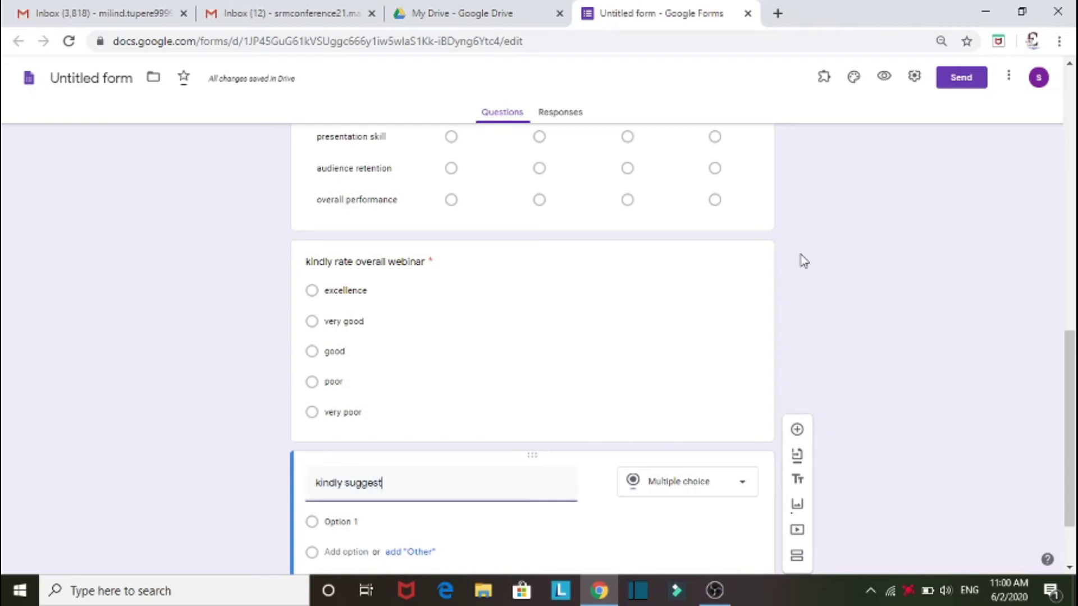
pyautogui.write(' or feedback')
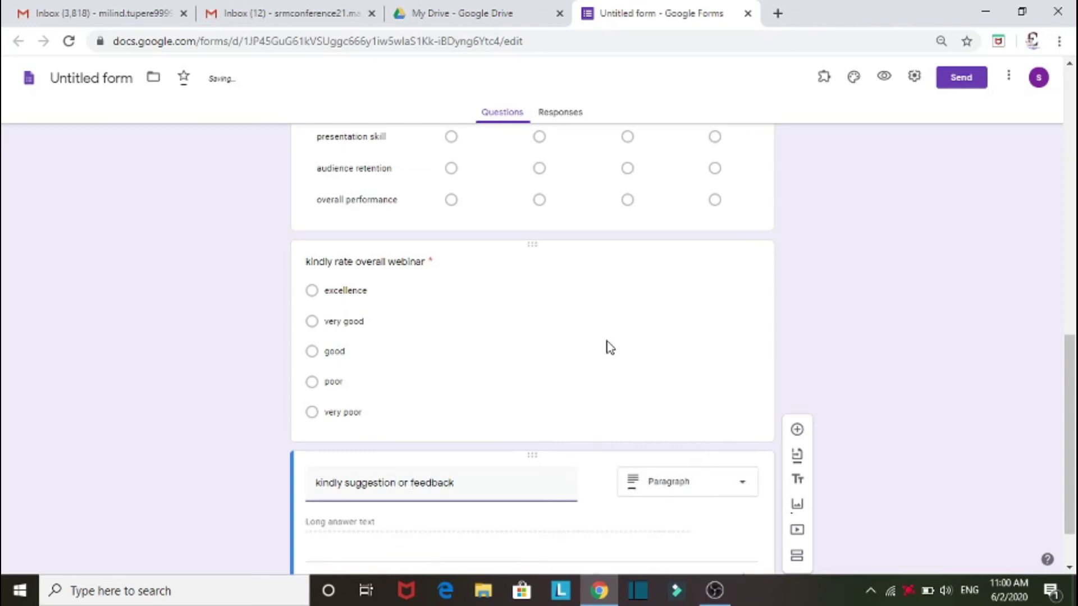
pyautogui.scroll(-2, 786, 393)
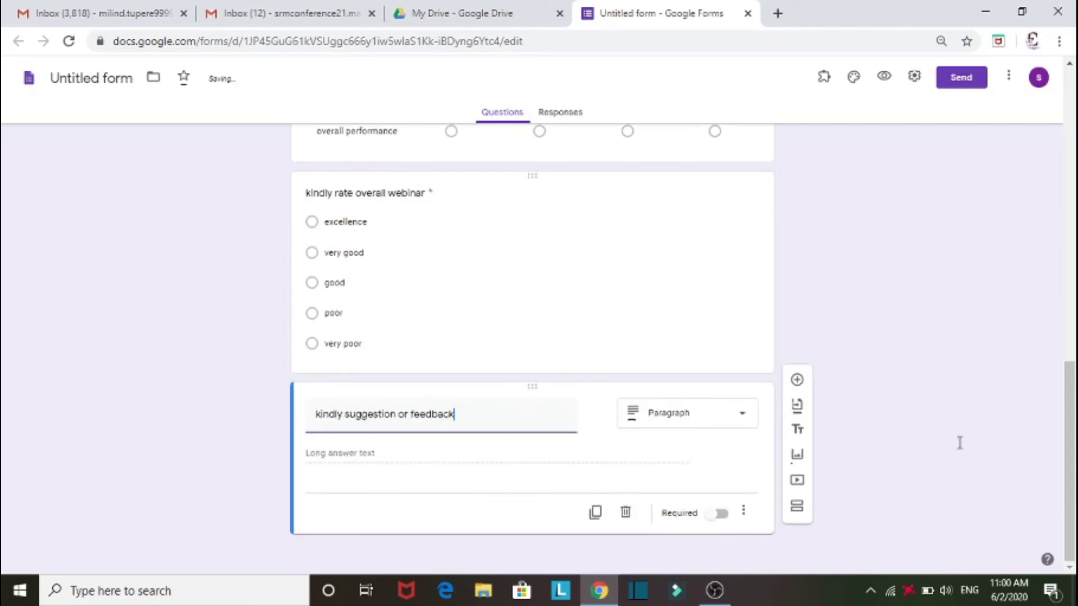
pyautogui.click(724, 518)
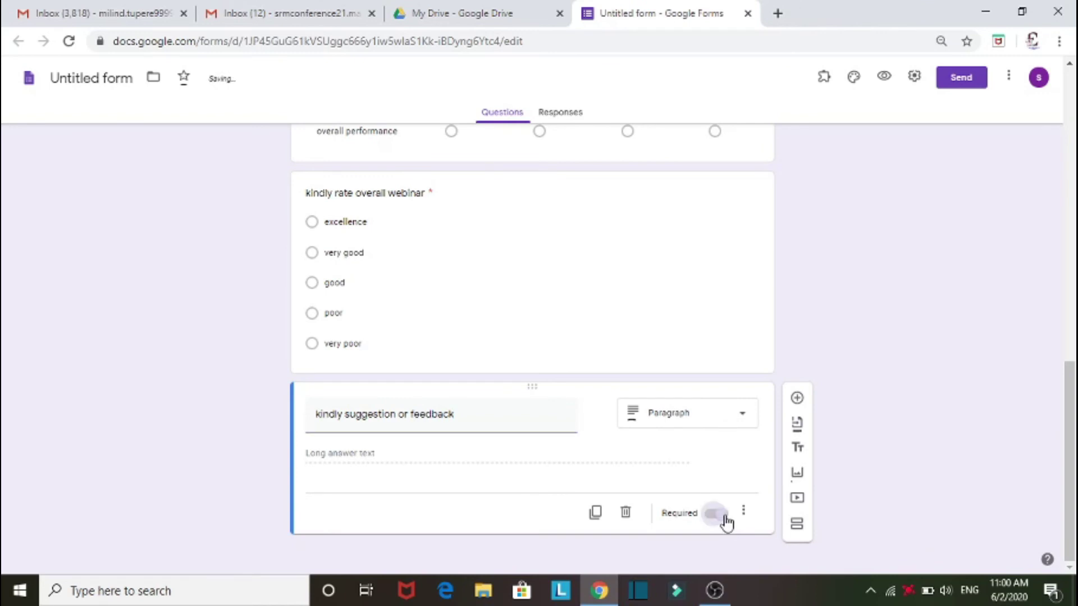
pyautogui.click(797, 398)
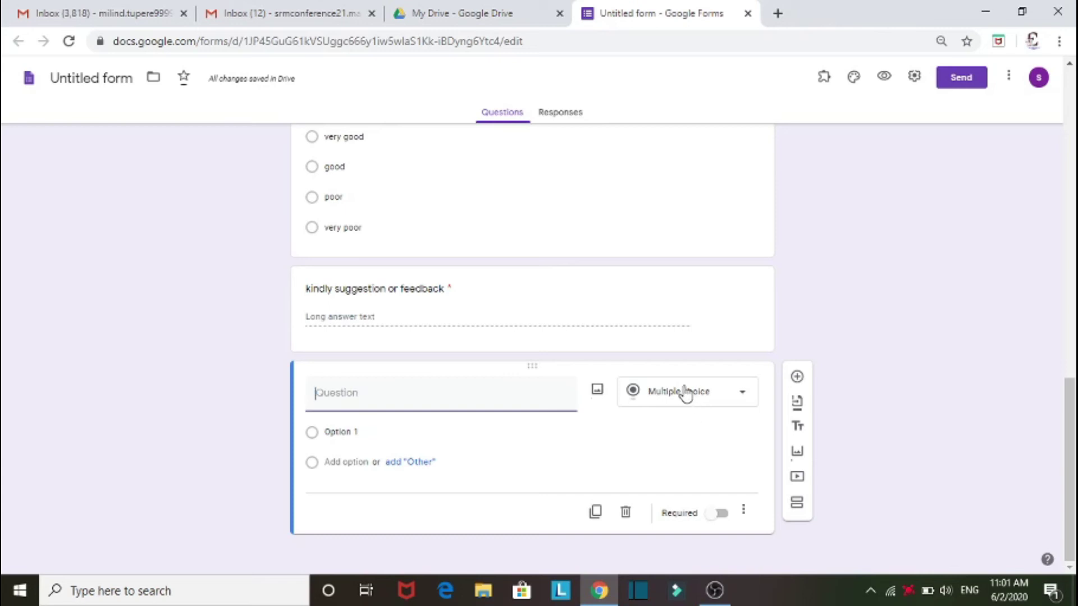
# Turn the new question into a File upload question with a 10 MB maximum file size
pyautogui.click(684, 393)
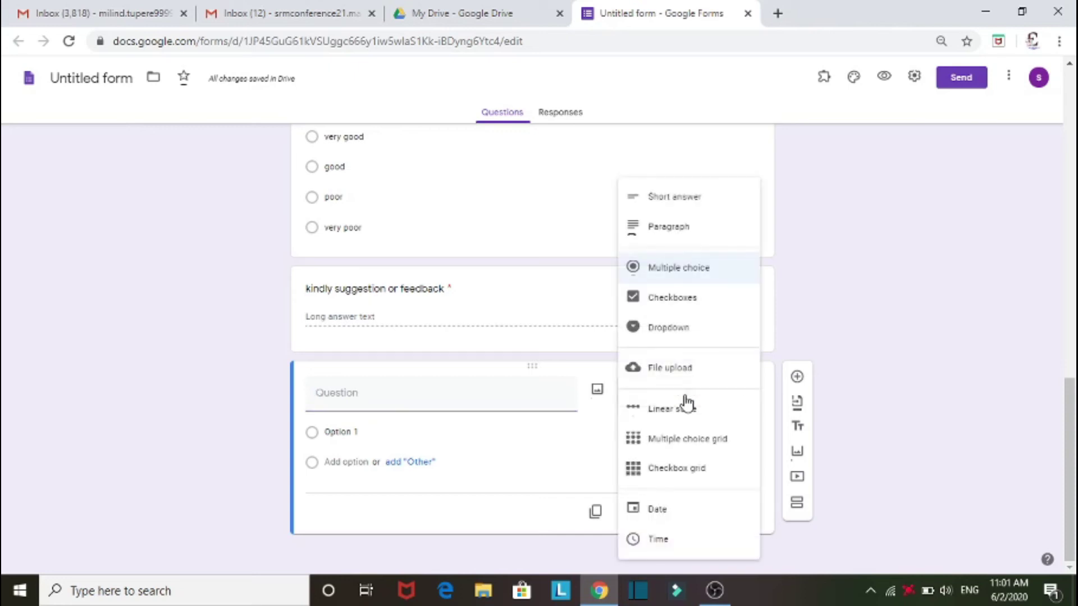
pyautogui.click(667, 375)
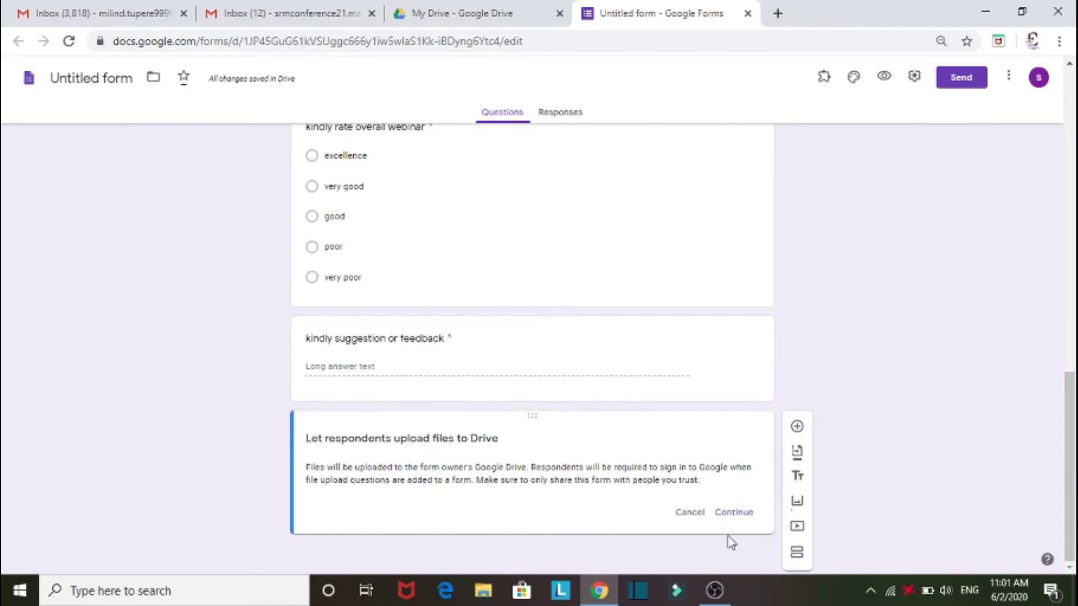
pyautogui.click(738, 517)
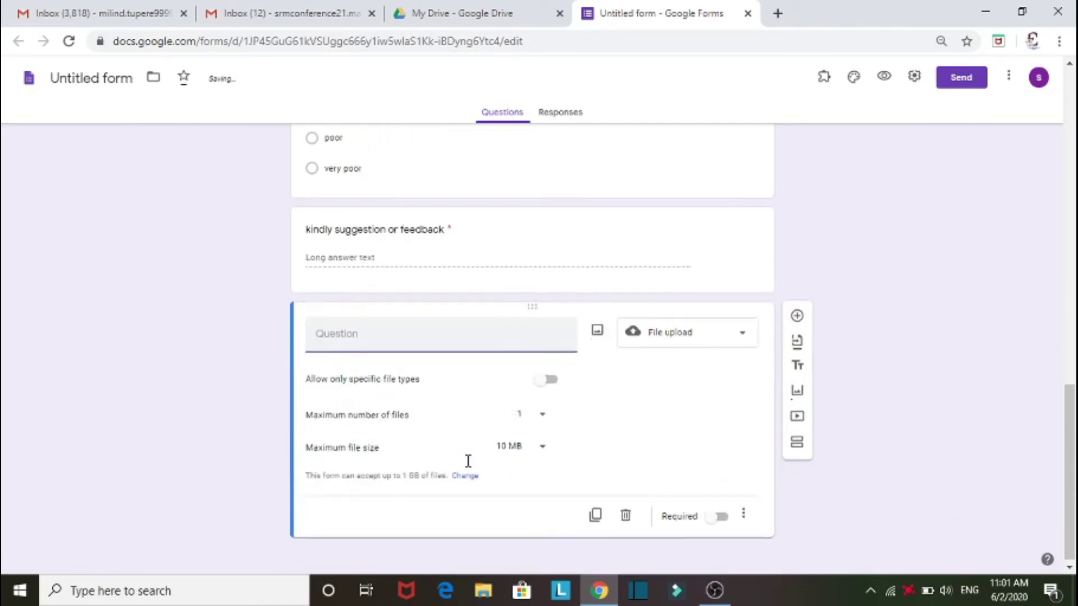
pyautogui.click(539, 446)
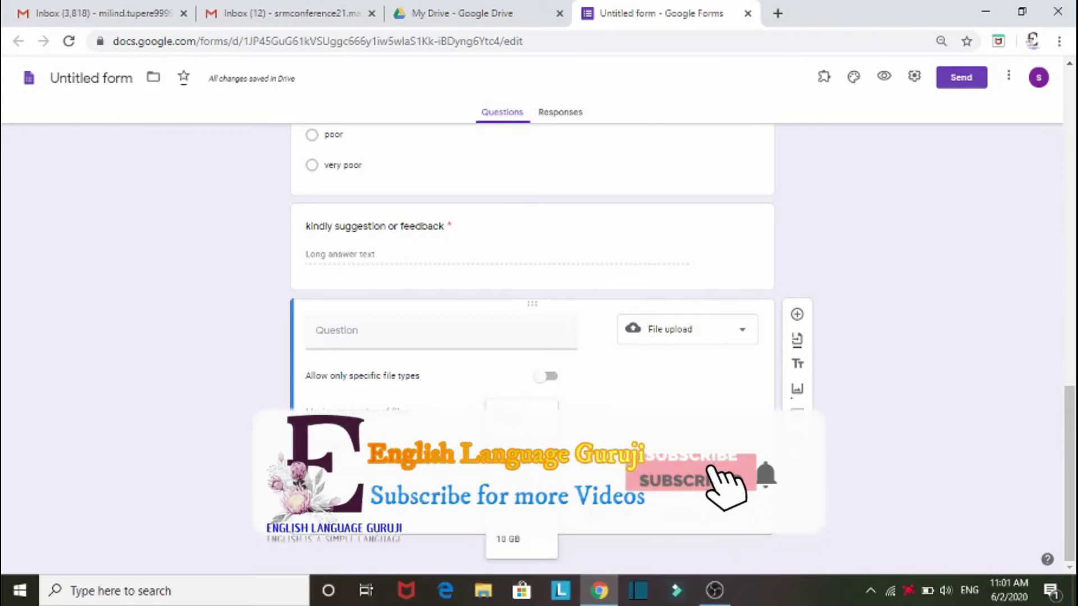
pyautogui.click(638, 467)
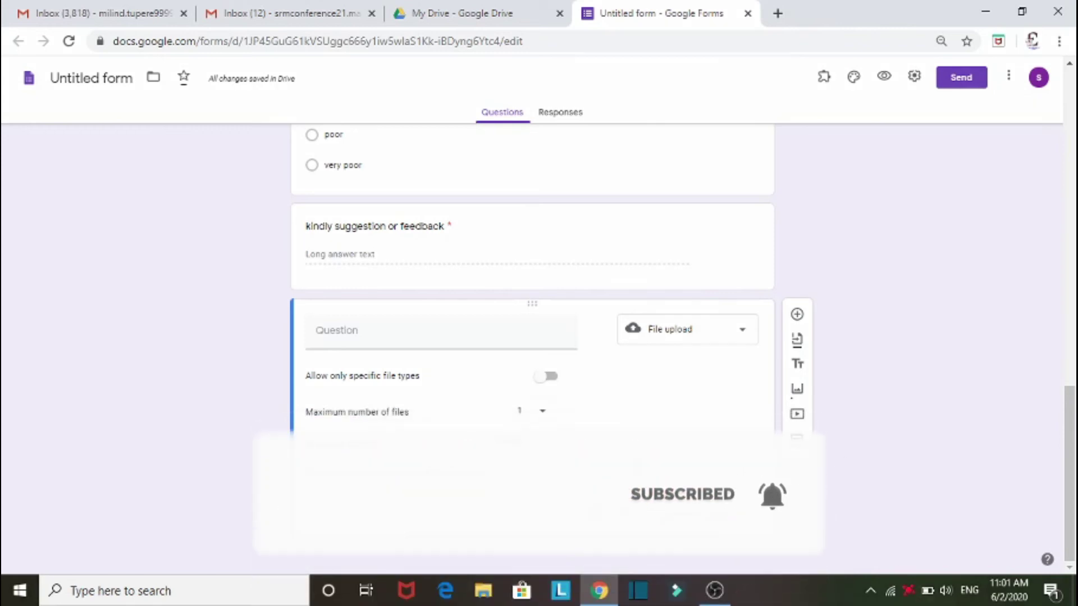
pyautogui.scroll(1, 638, 467)
pyautogui.scroll(-1, 558, 455)
# Title it 'add image or scrrenshot of payment receipt.', allow only PDF and Image files, and make it required
pyautogui.click(408, 332)
pyautogui.write('add')
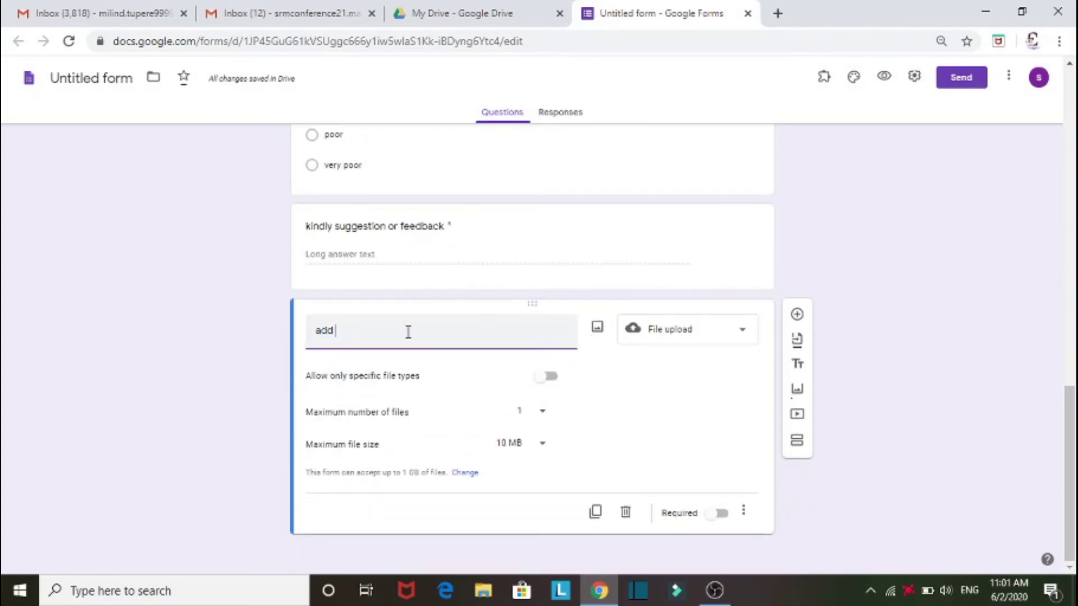
pyautogui.write('Ima')
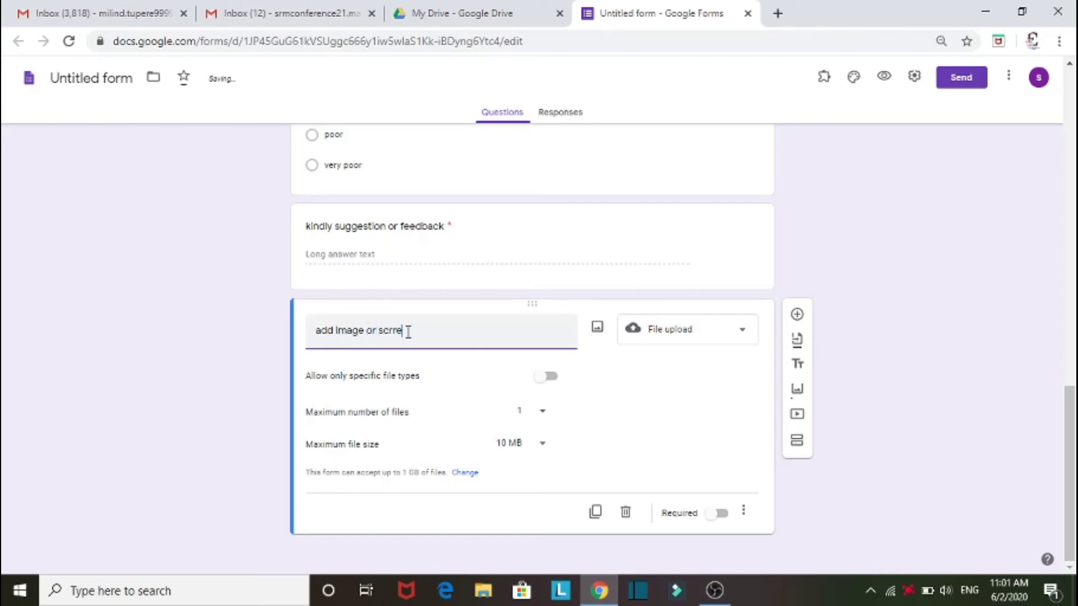
pyautogui.write('ot')
pyautogui.write(' of payment receipt.')
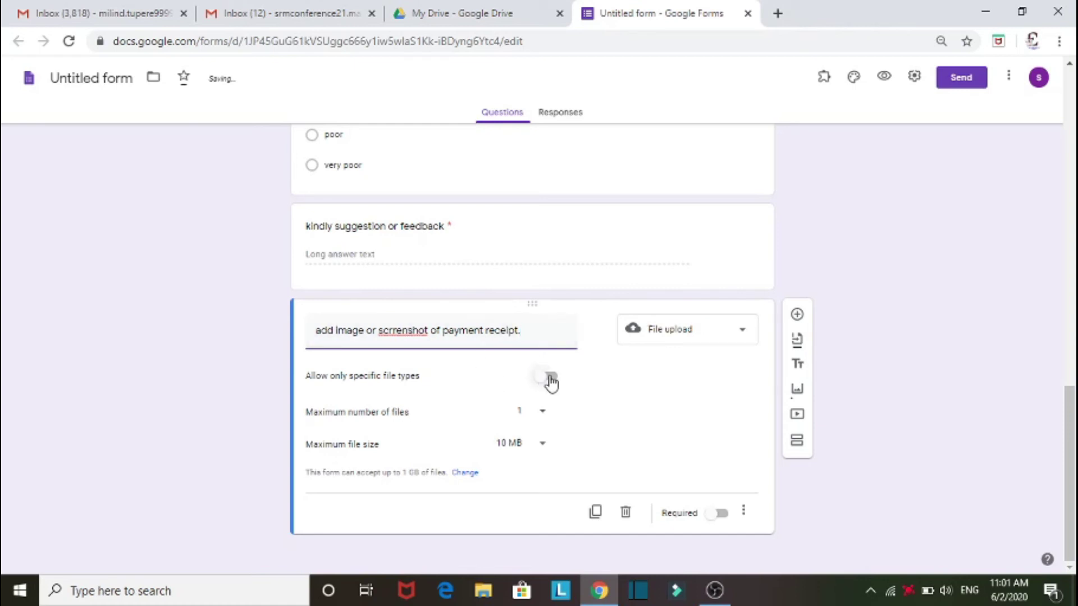
pyautogui.click(549, 377)
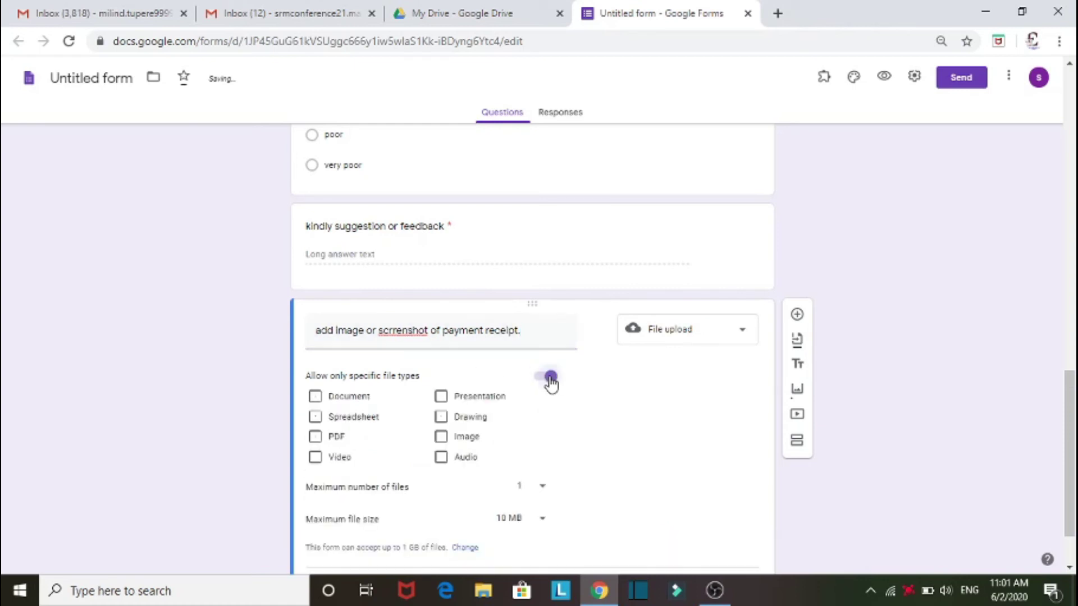
pyautogui.click(441, 437)
pyautogui.click(315, 436)
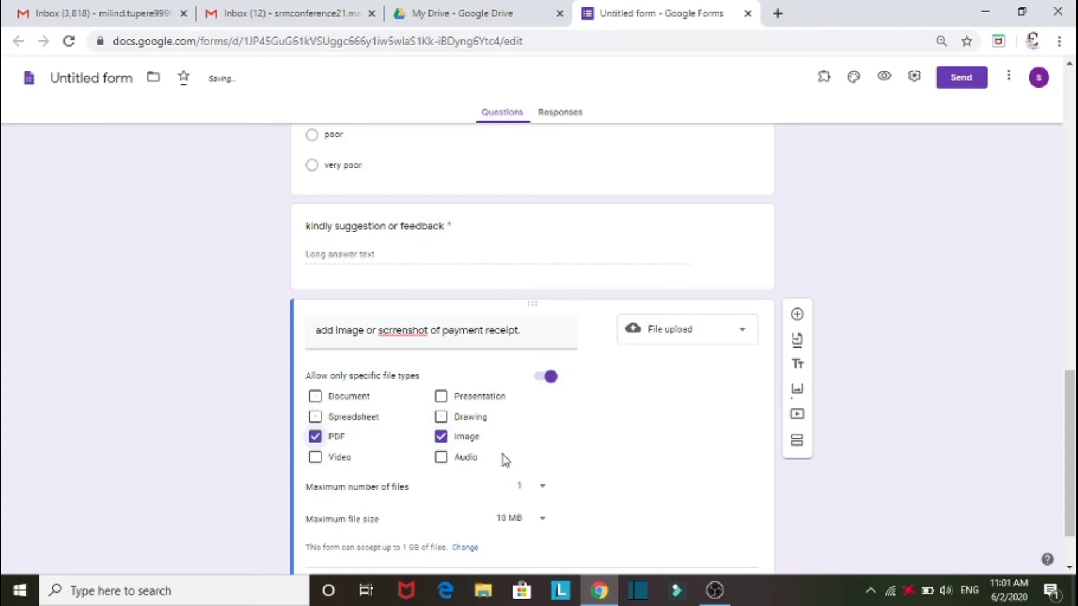
pyautogui.scroll(-1, 503, 453)
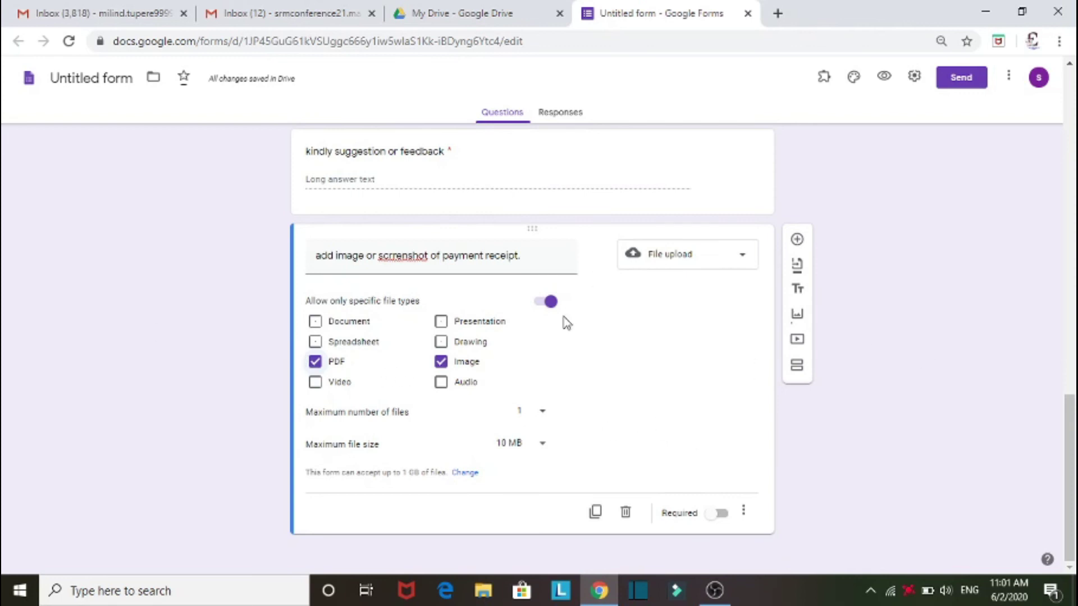
pyautogui.click(726, 516)
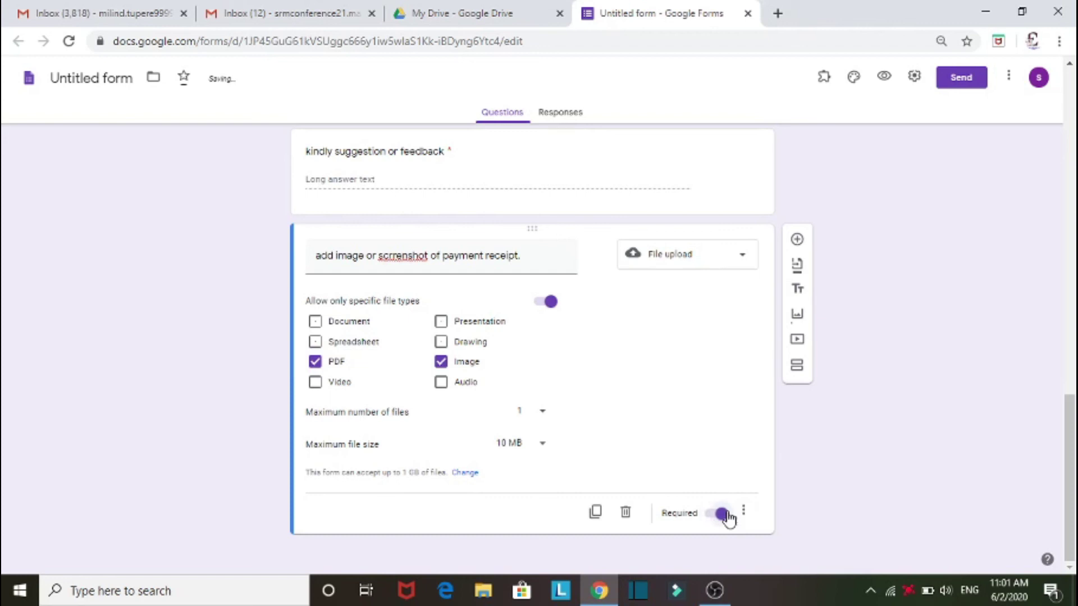
pyautogui.scroll(5, 728, 517)
pyautogui.scroll(10, 728, 517)
pyautogui.scroll(3, 728, 517)
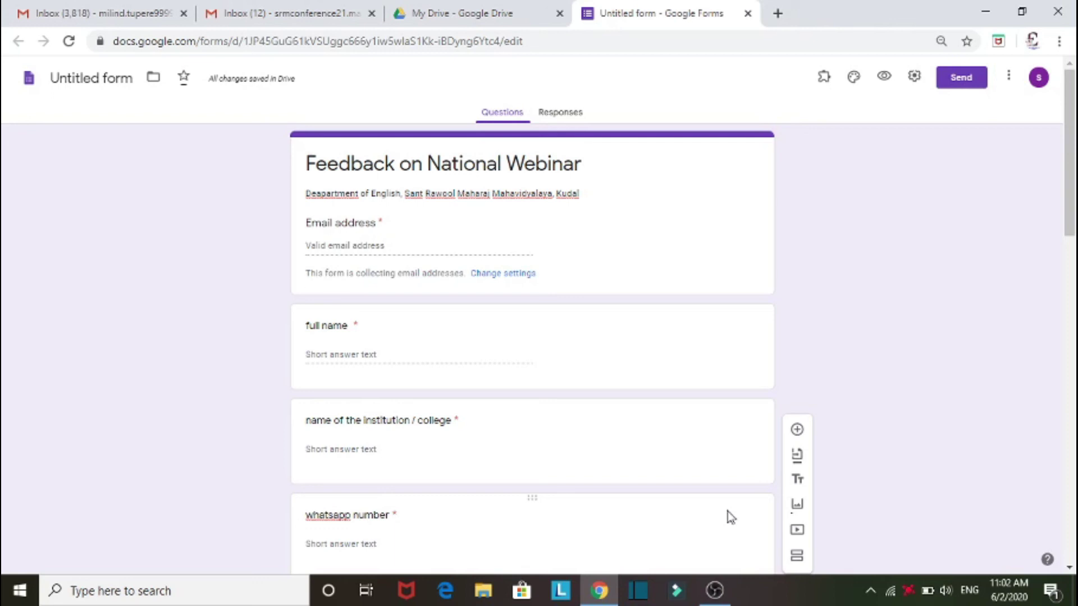
# In Settings, limit each respondent to 1 response and allow editing after submit, leaving receipts off
pyautogui.click(914, 79)
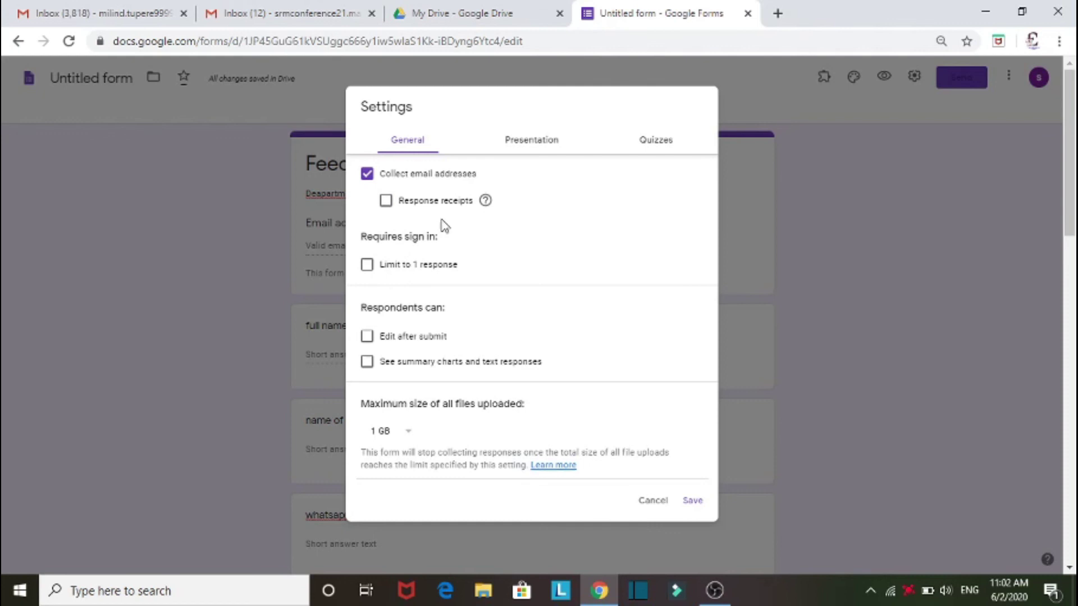
pyautogui.click(384, 202)
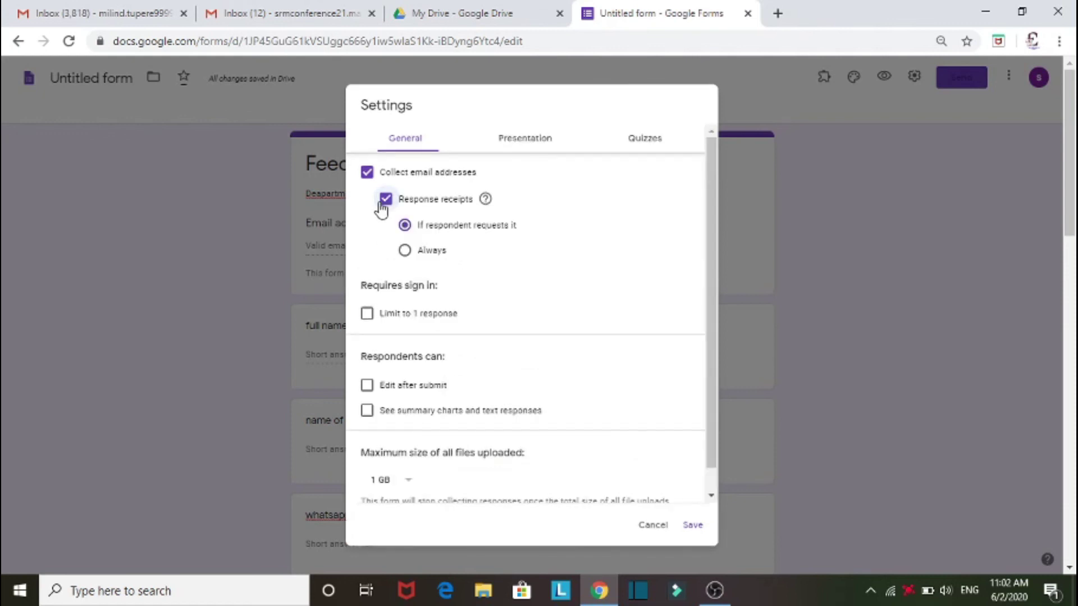
pyautogui.click(384, 201)
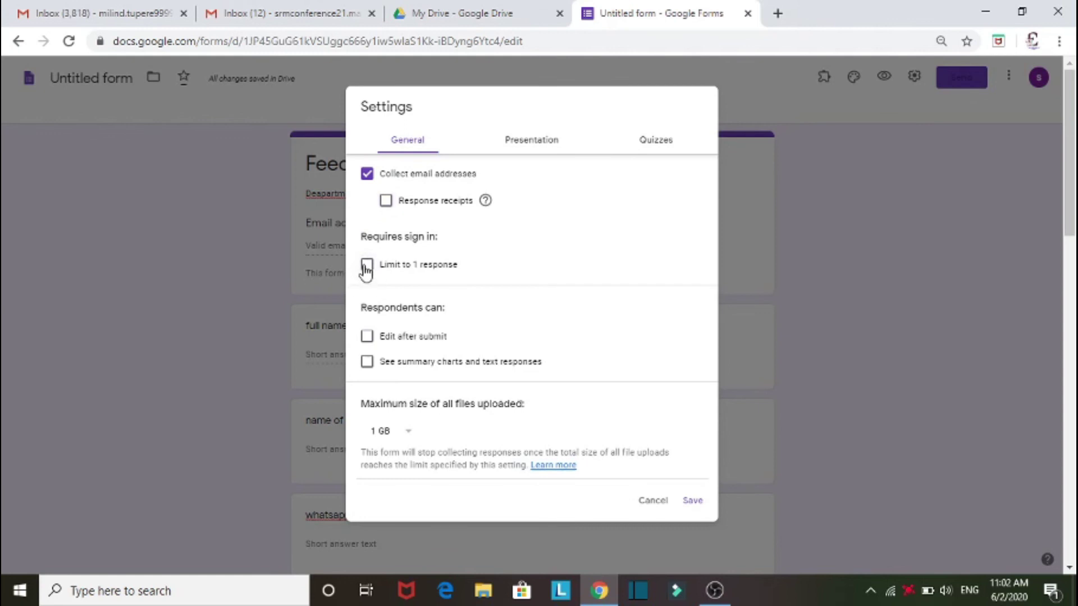
pyautogui.click(366, 266)
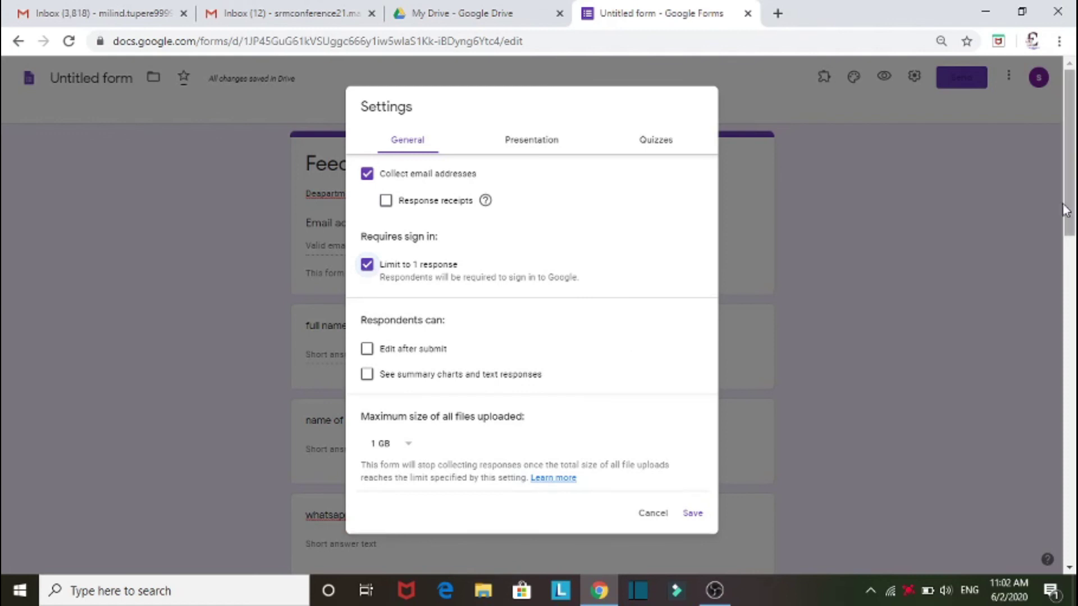
pyautogui.click(368, 349)
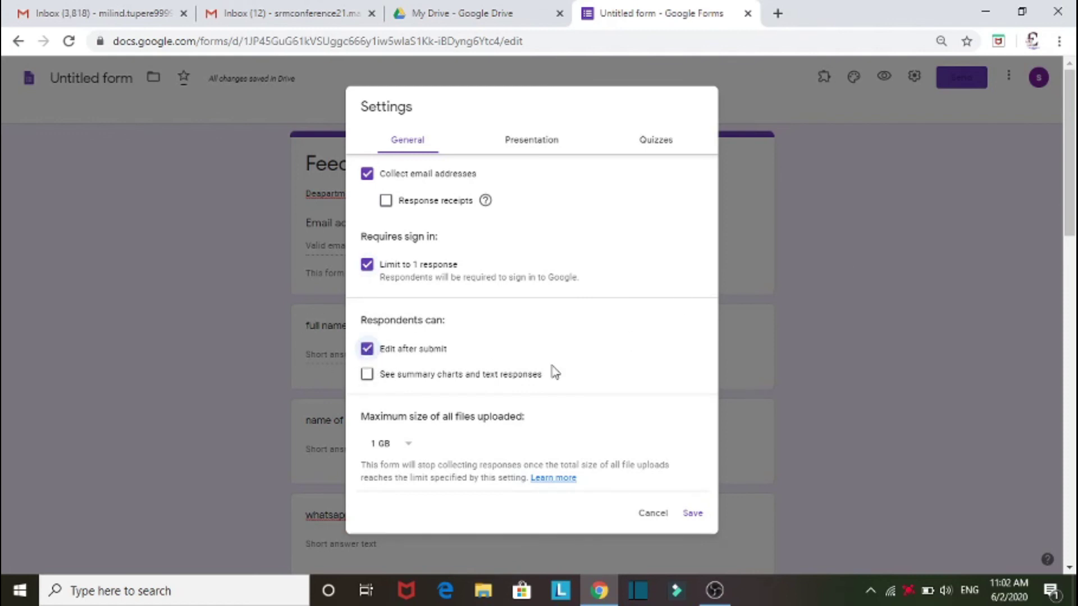
# Turn on 'Make this a quiz' and save the settings
pyautogui.click(657, 147)
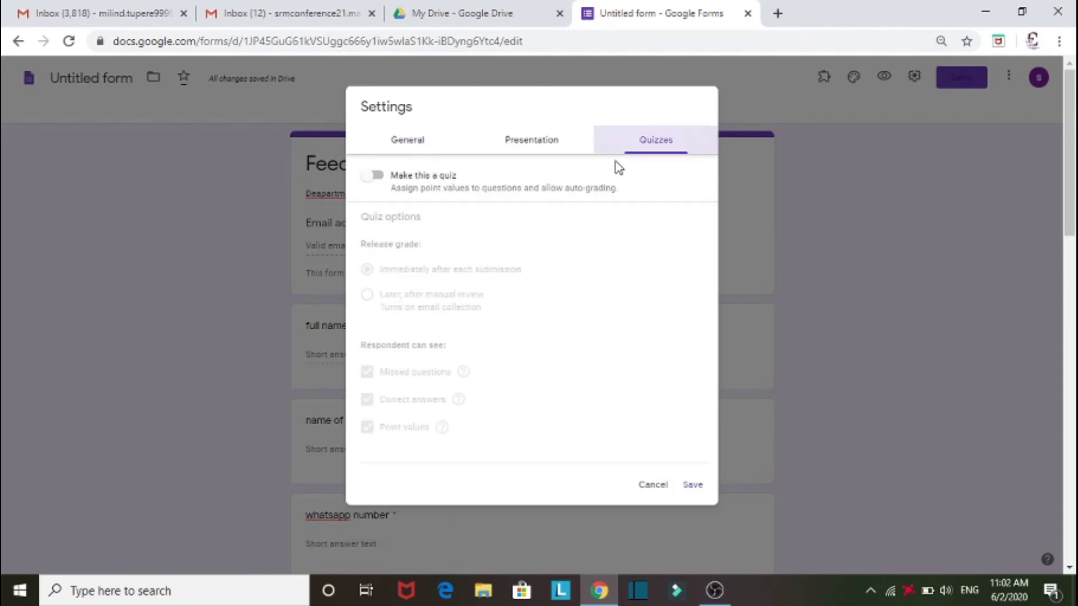
pyautogui.click(384, 179)
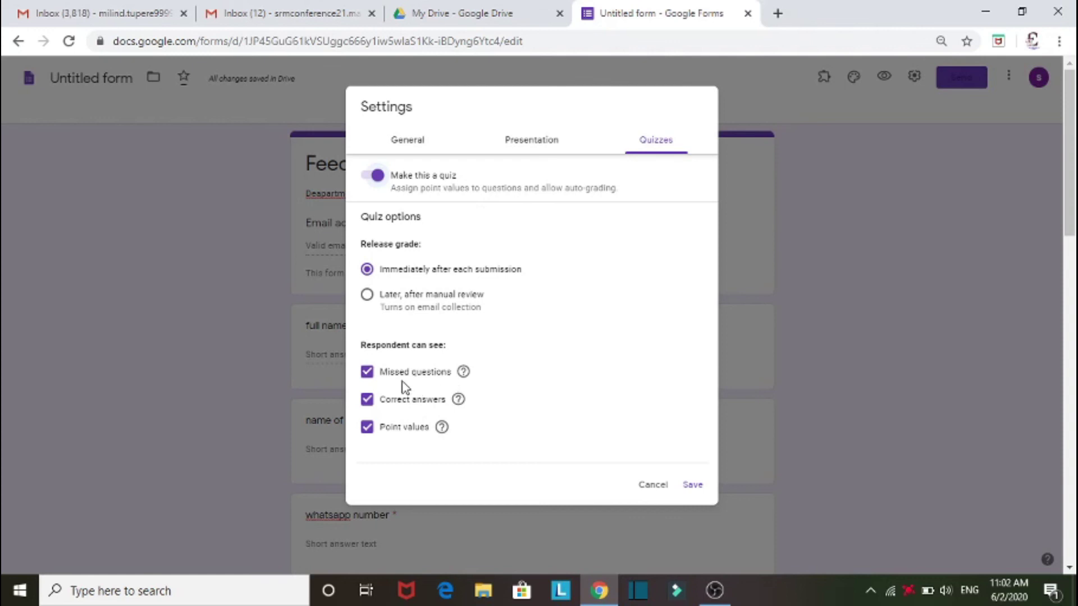
pyautogui.click(695, 487)
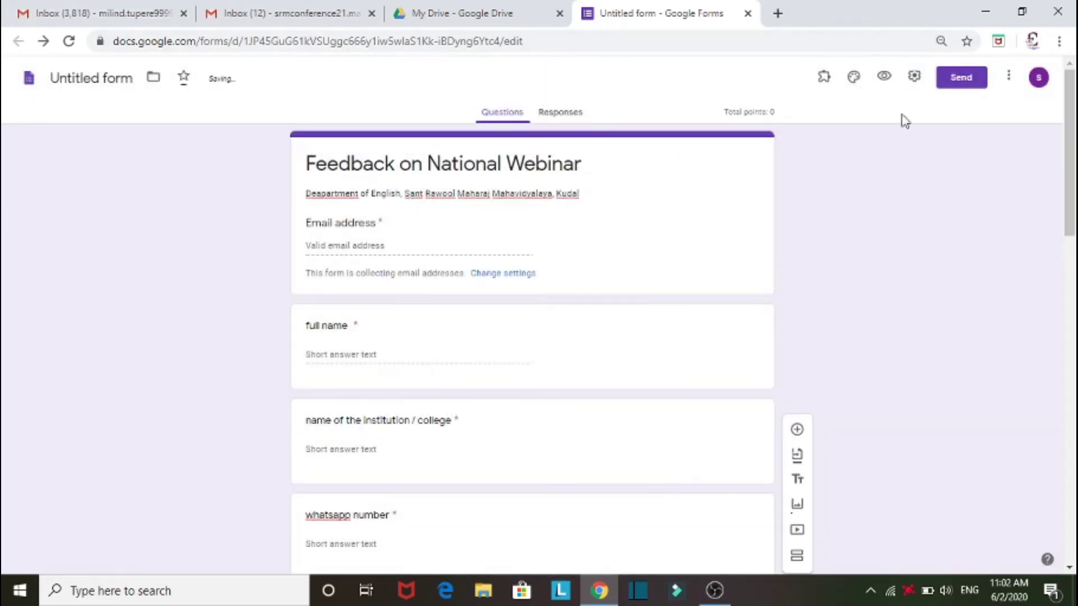
# Launch the Certify'em add-on from the Add-ons menu, then switch to the OBS recorder window
pyautogui.click(1007, 83)
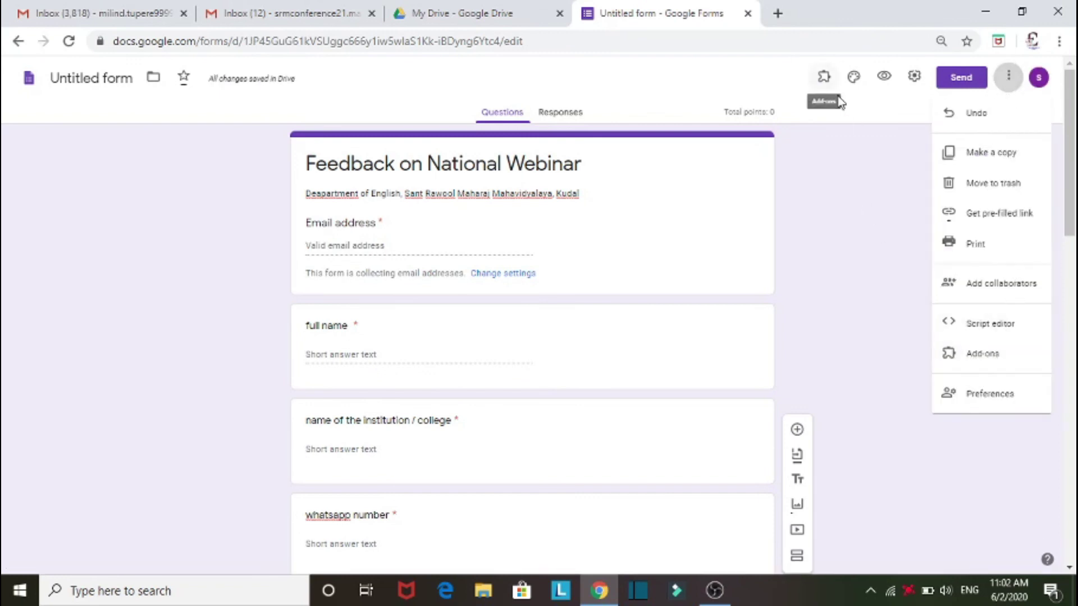
pyautogui.click(825, 84)
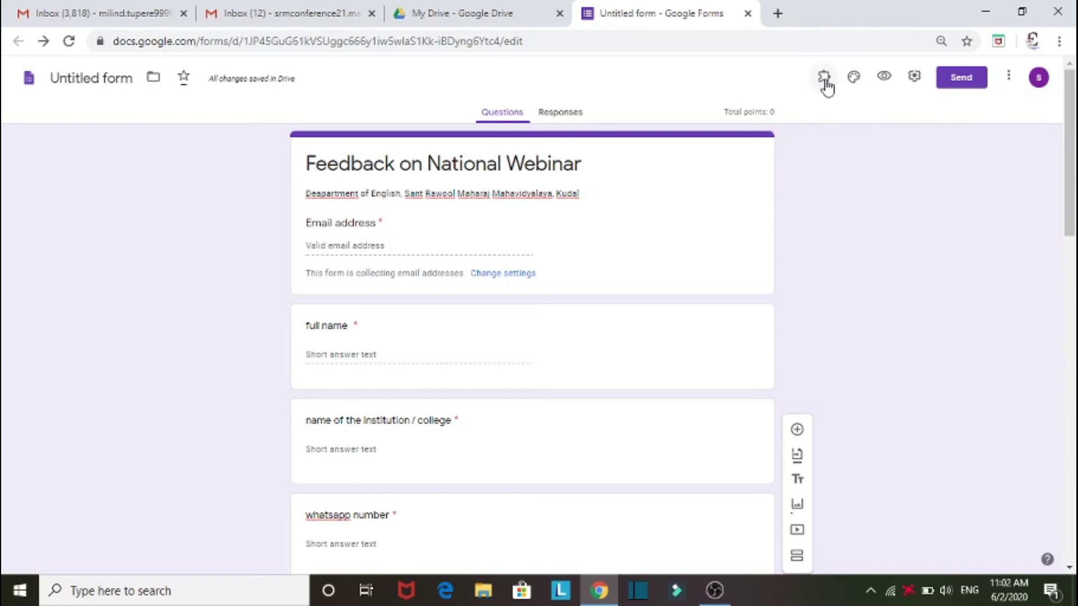
pyautogui.click(824, 83)
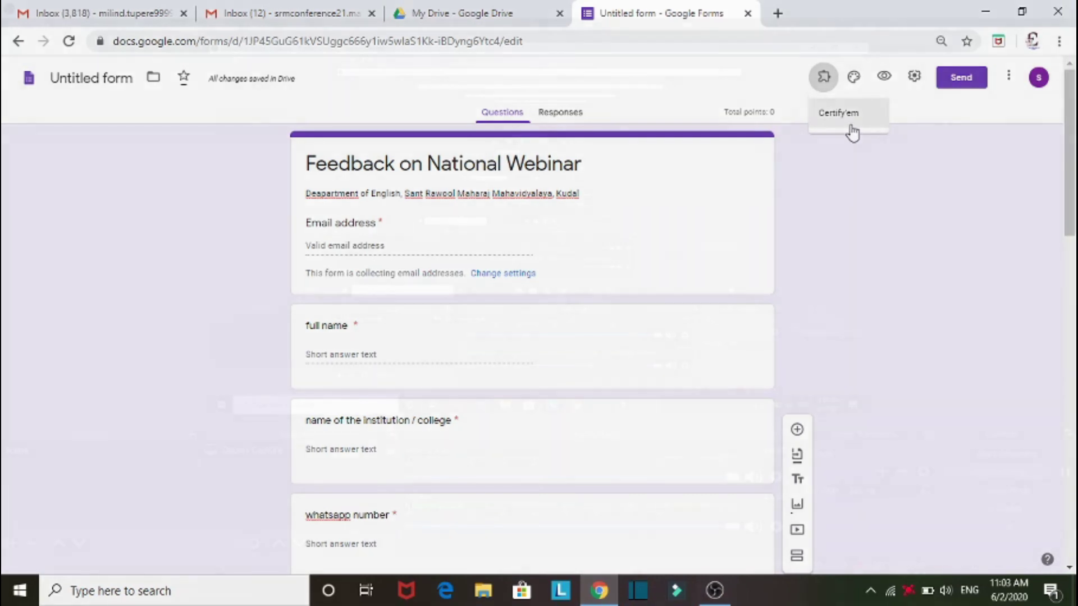
pyautogui.click(848, 115)
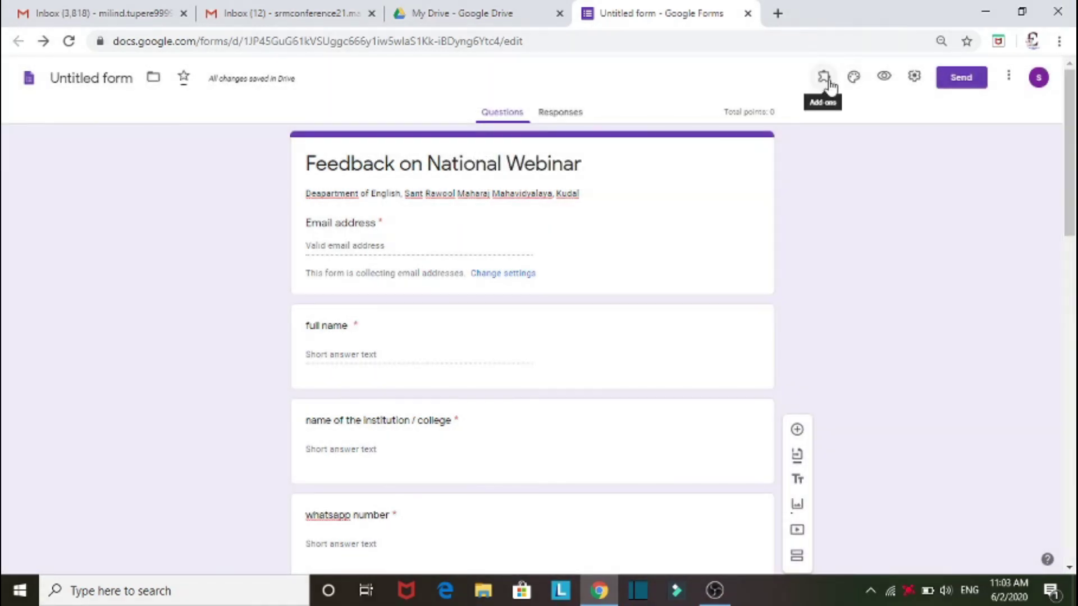
pyautogui.click(829, 83)
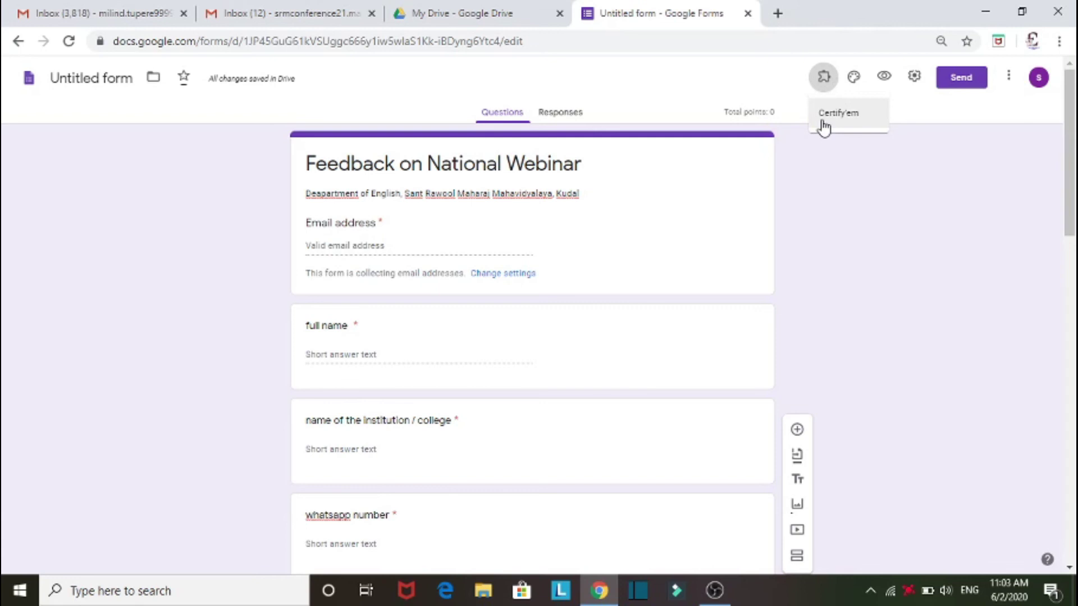
pyautogui.click(823, 124)
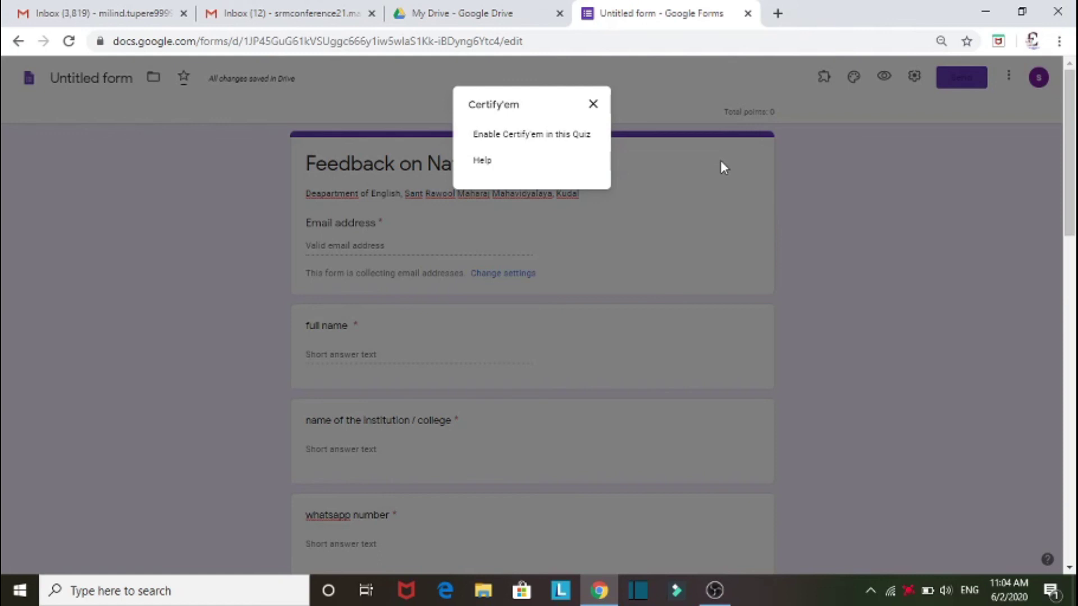
pyautogui.click(723, 592)
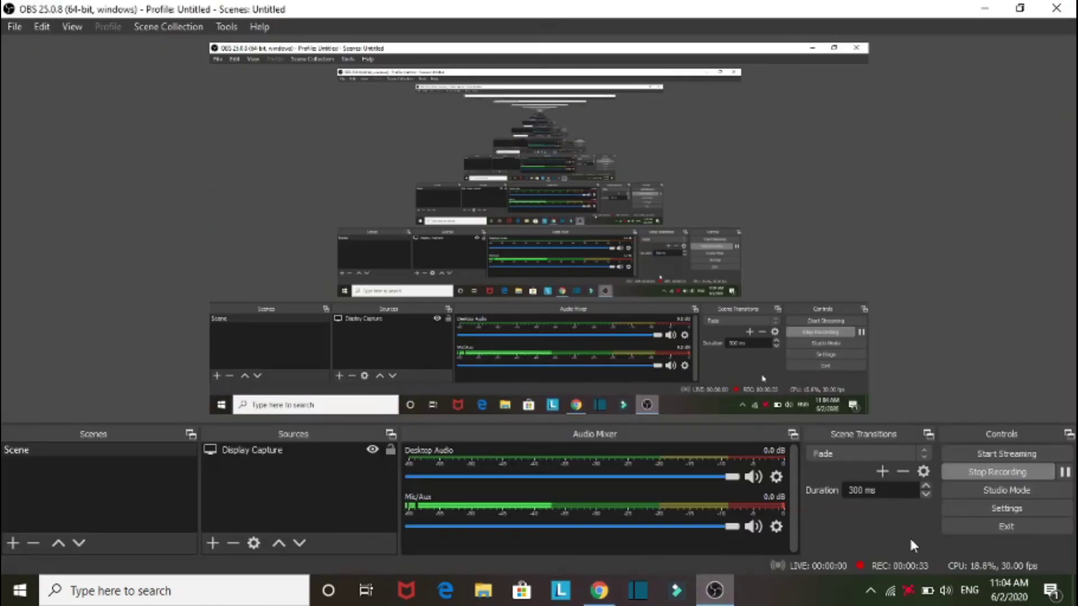